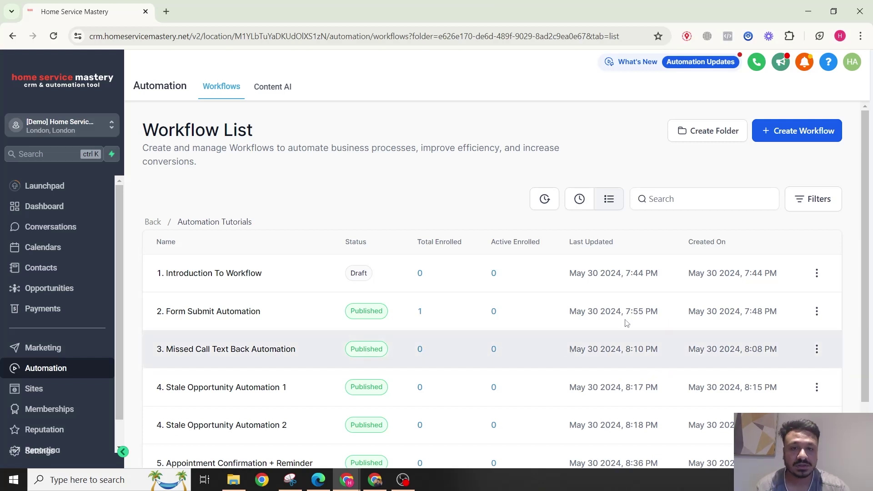
Start a new workflow from scratch with a Form Submitted trigger.
click(785, 142)
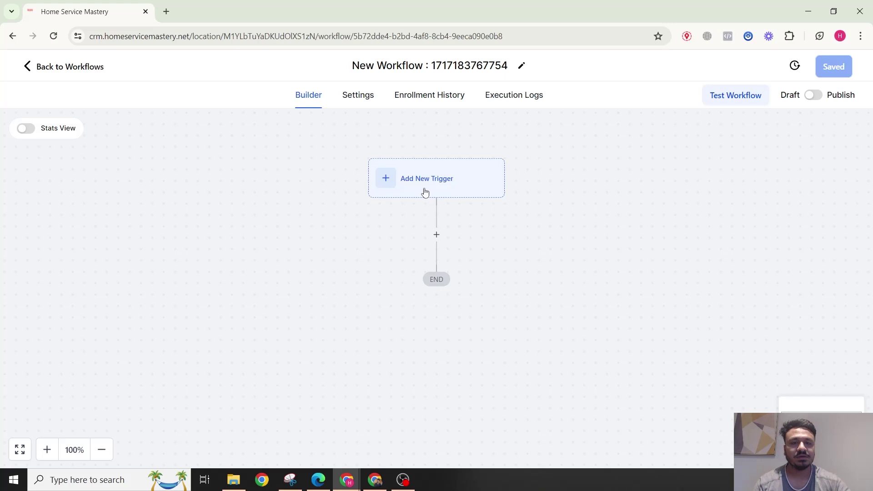
click(425, 192)
click(627, 183)
text(fro)
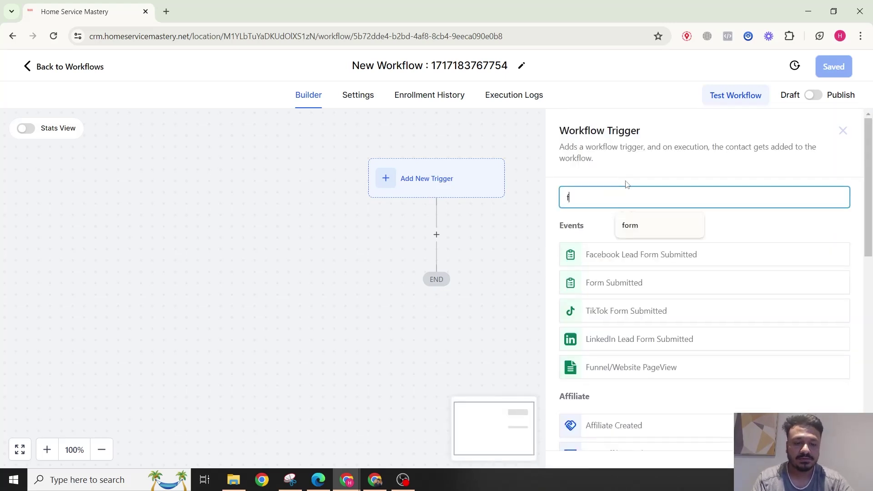
key(BackSpace)
key(BackSpace)
text(orm)
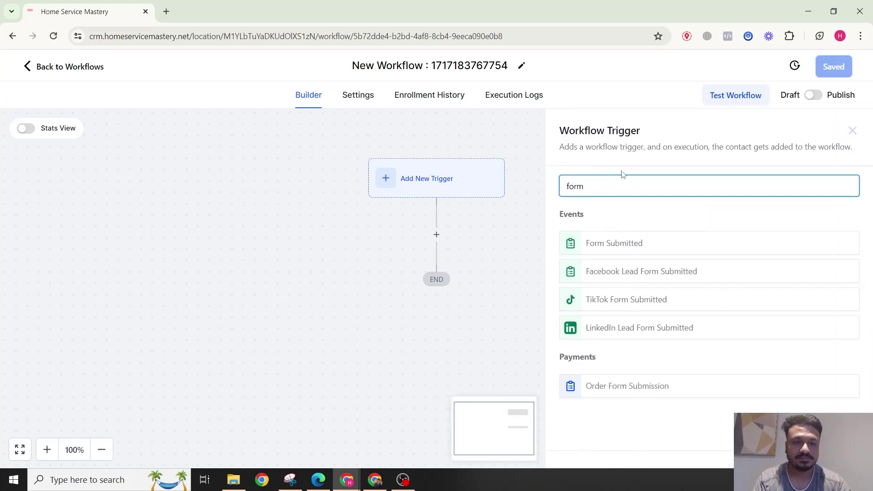
click(641, 241)
Filter the trigger to 'Form is Contact Form' and save it.
click(406, 305)
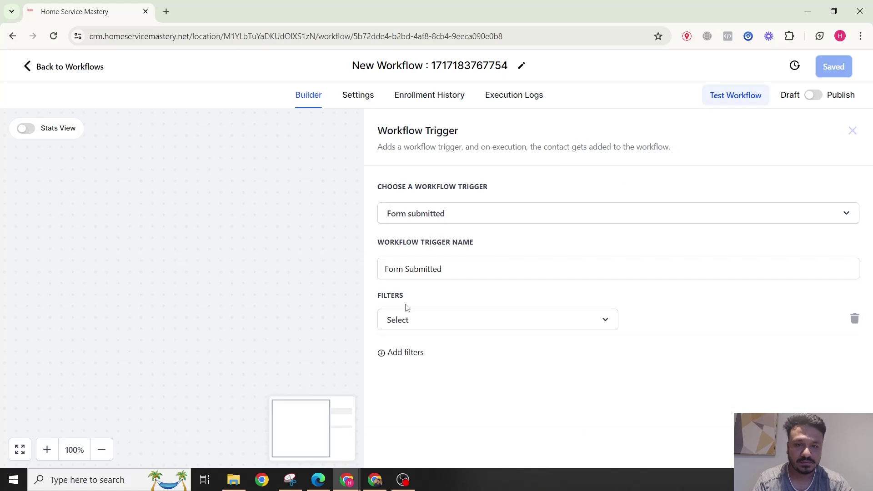
click(416, 320)
click(442, 378)
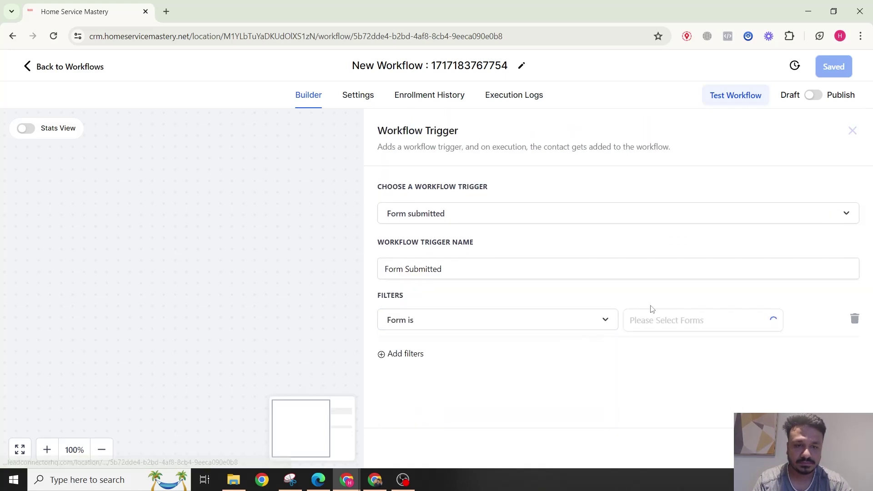
click(651, 315)
click(664, 386)
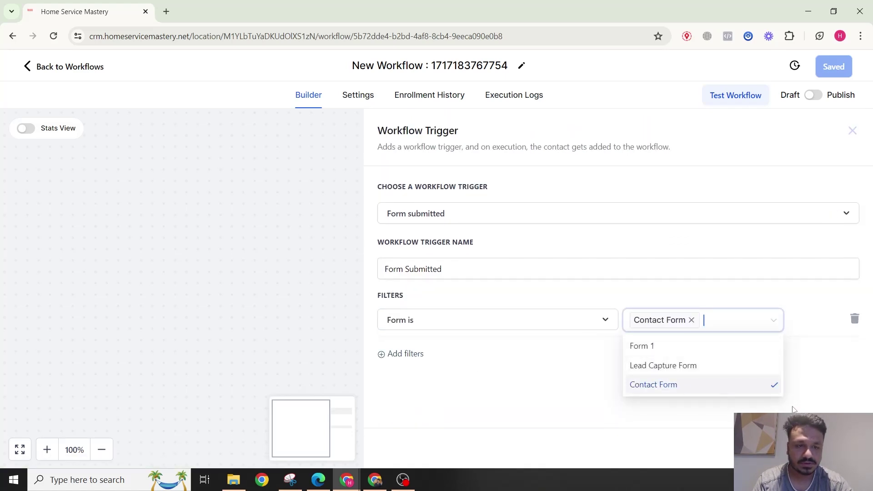
click(832, 448)
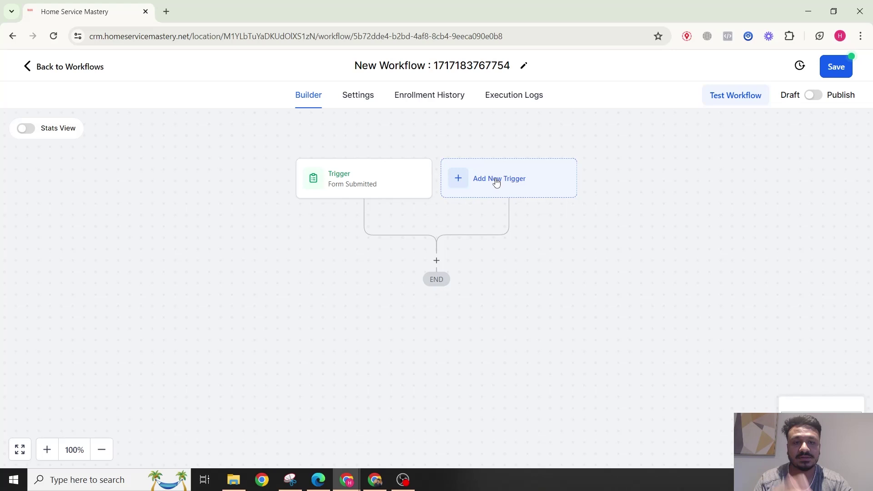
Add a Survey Submitted trigger filtered to Survey 0 and save it.
click(496, 182)
text(ur)
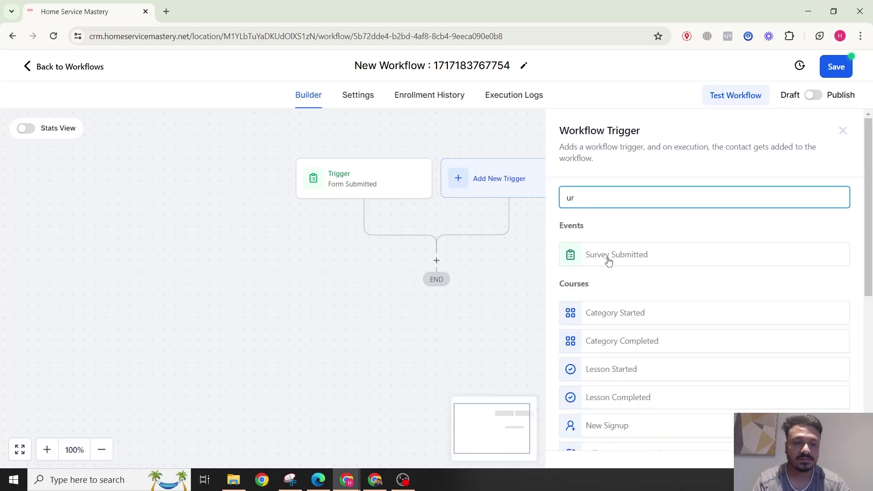
click(609, 260)
click(412, 307)
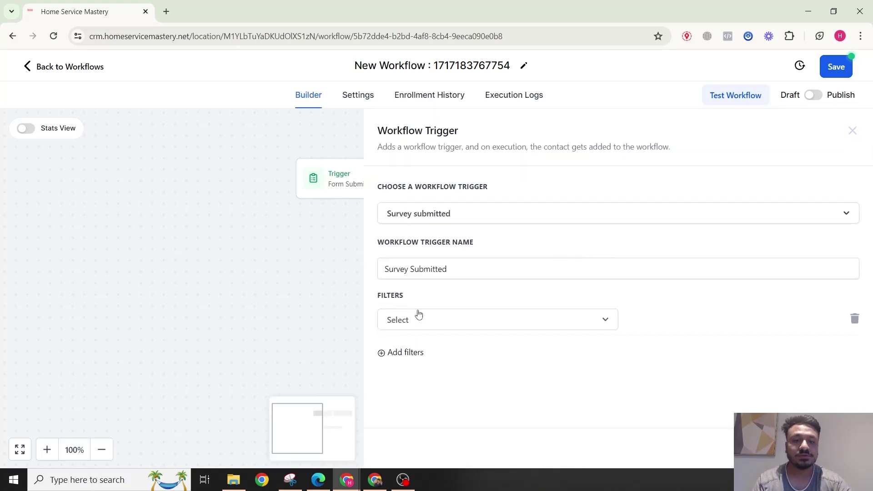
click(418, 320)
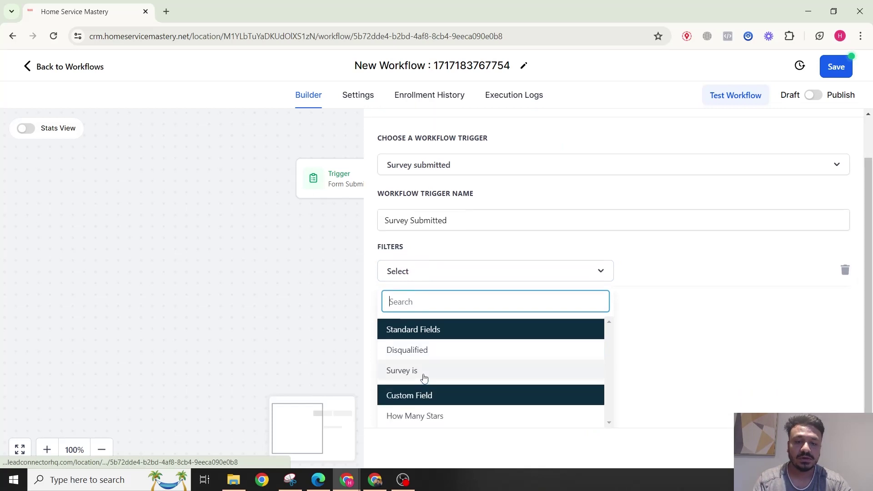
click(425, 375)
click(673, 347)
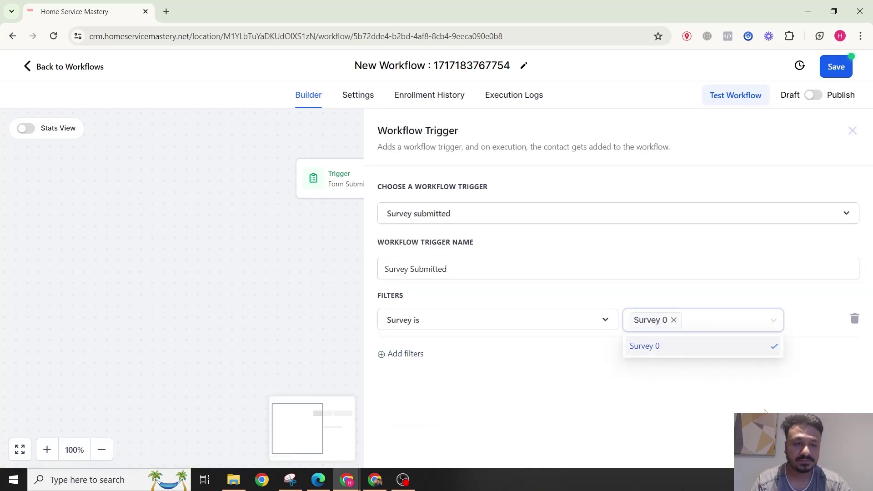
click(833, 448)
Add a Customer Replied trigger limited to the Chat Widget reply channel and save it.
click(546, 194)
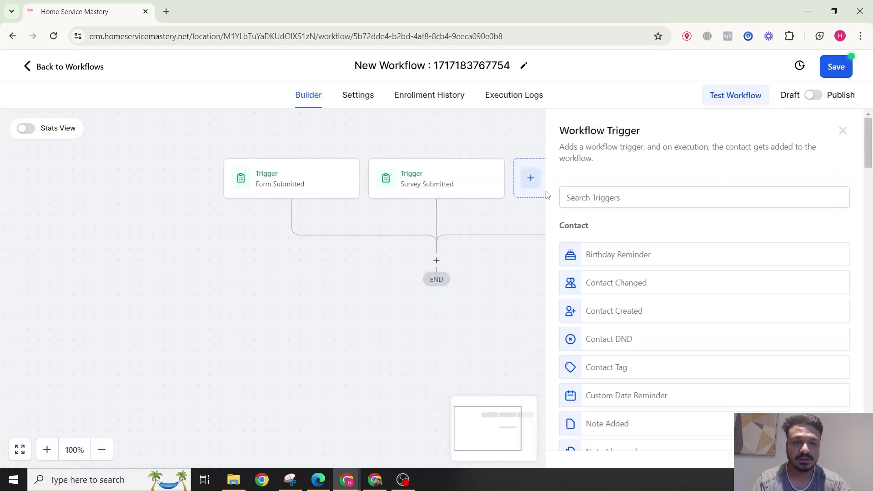
text(customer)
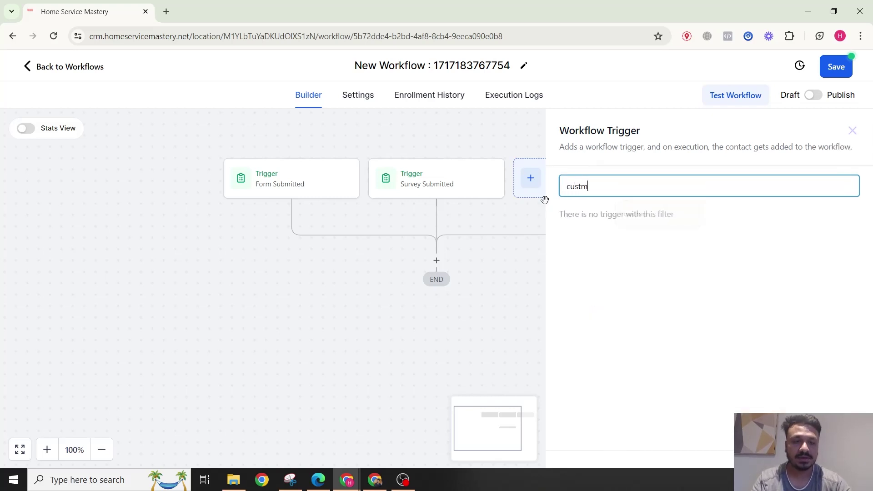
click(657, 244)
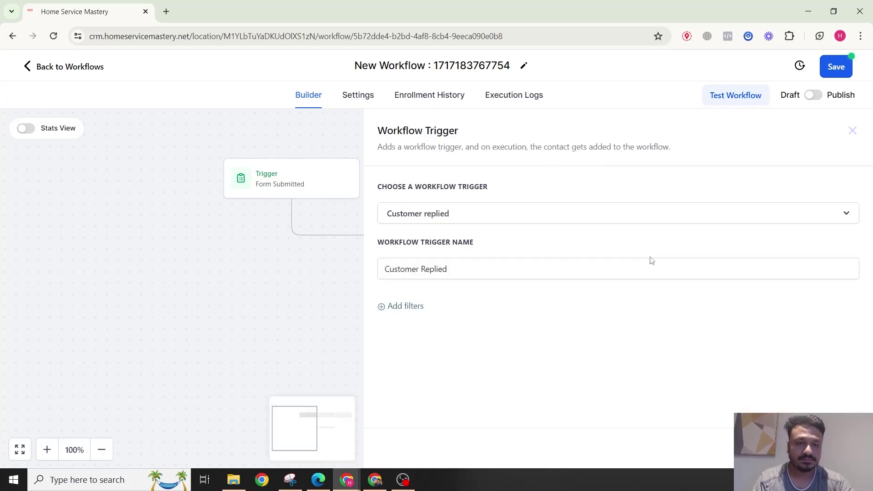
click(394, 313)
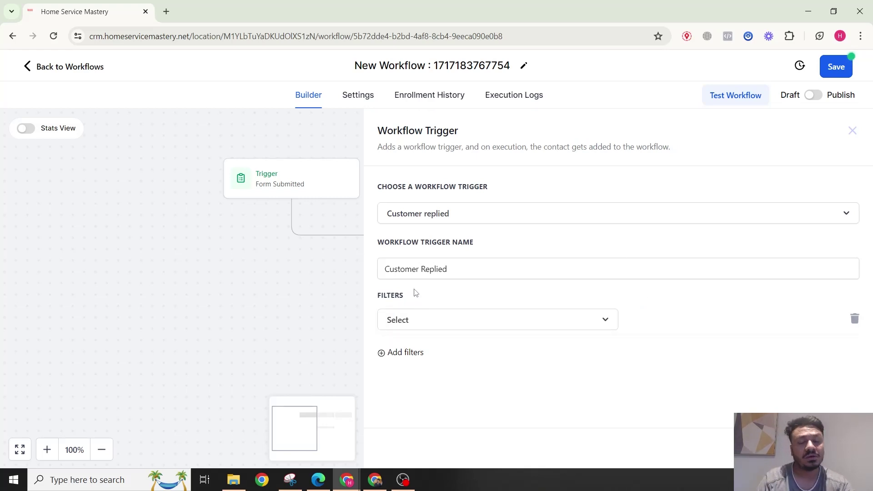
click(424, 322)
scroll(428, 325, down, 2)
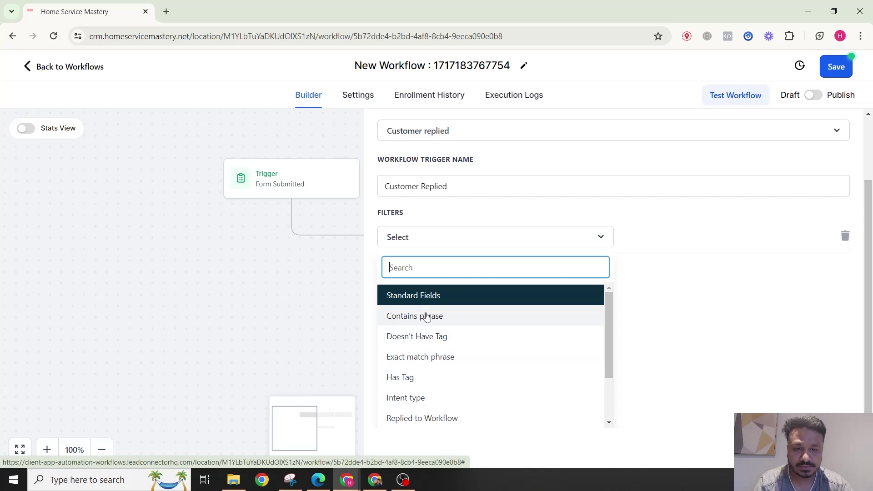
scroll(419, 382, down, 3)
click(419, 369)
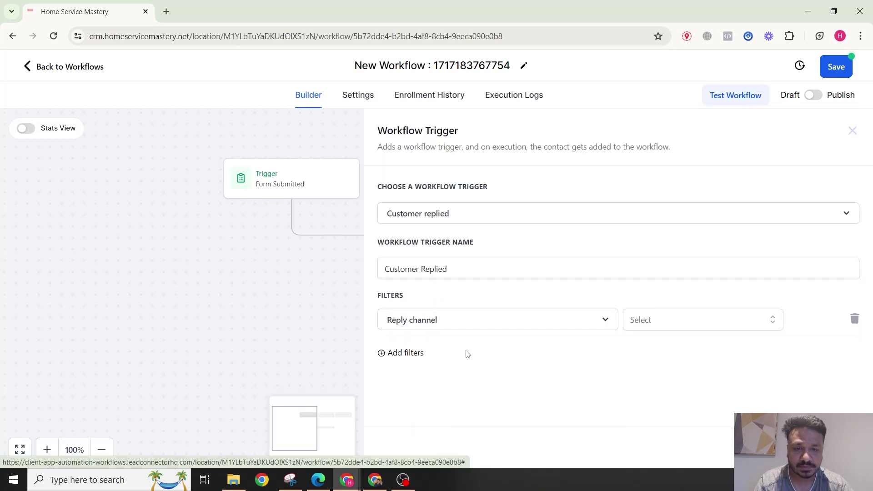
click(651, 321)
scroll(650, 260, down, 2)
click(659, 335)
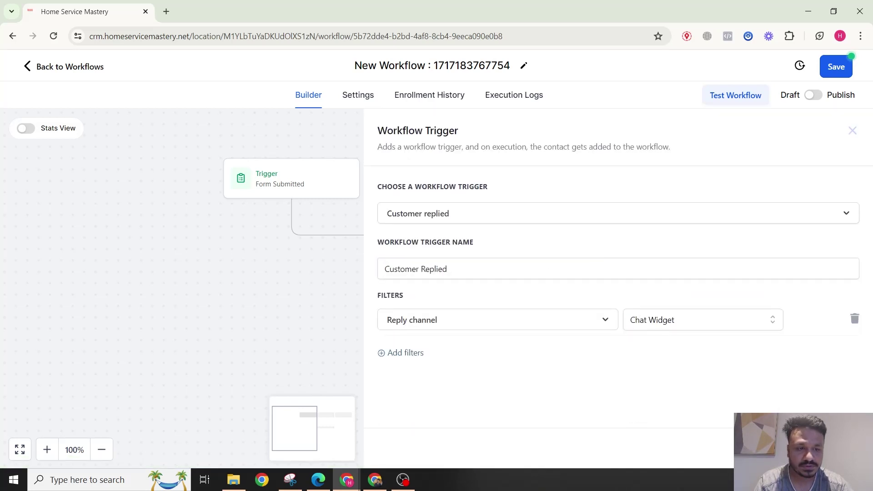
click(835, 448)
Browse the trigger list for a possible fourth trigger.
click(624, 190)
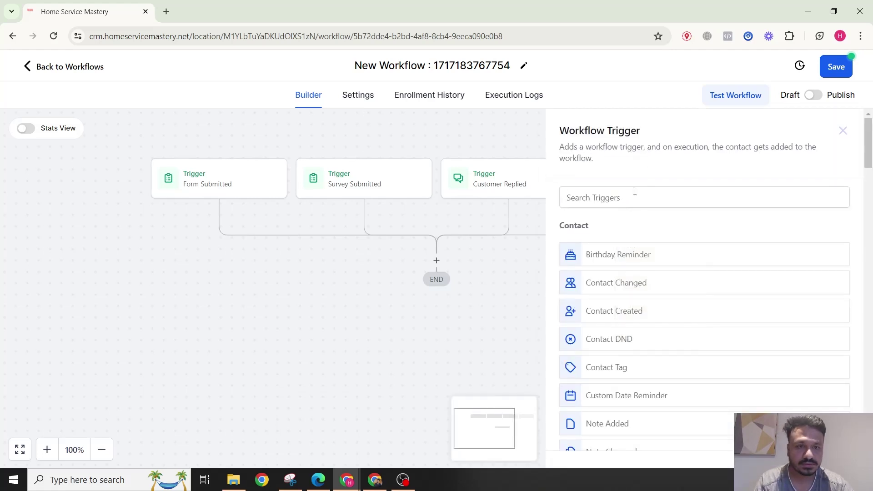
scroll(626, 242, down, 4)
scroll(628, 242, up, 4)
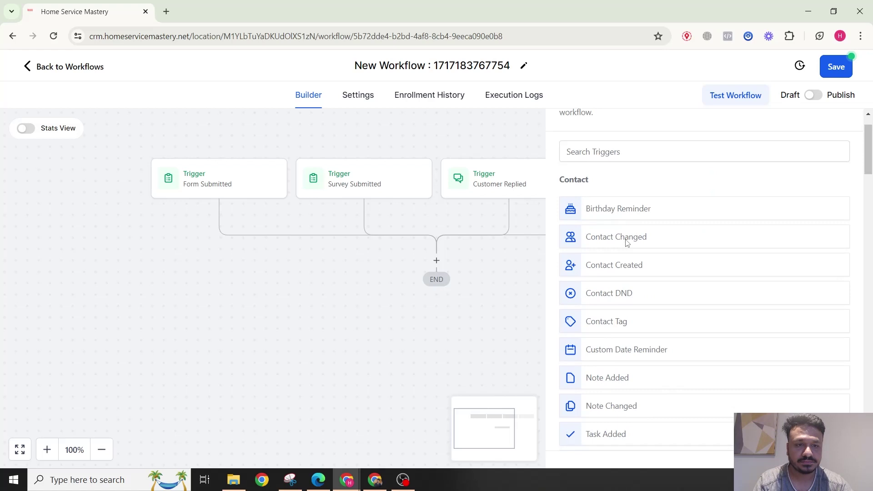
Return to the canvas and rename the workflow '6. New Lead Automation'.
click(842, 132)
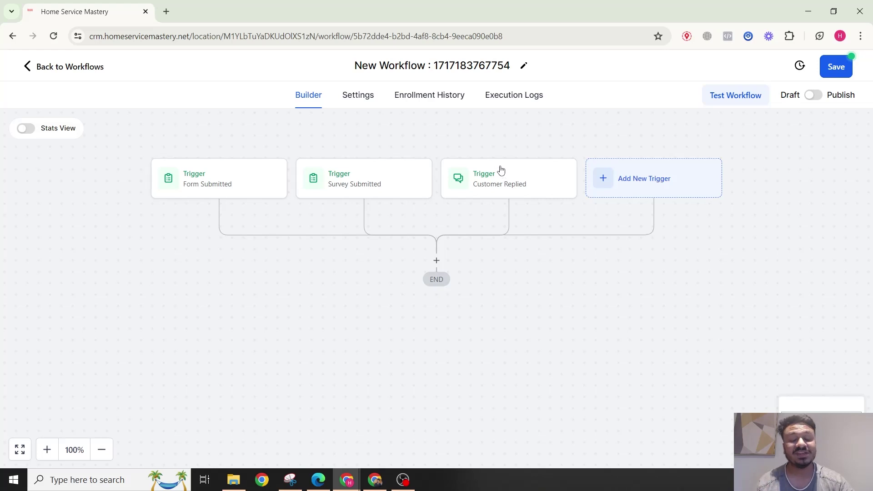
triple_click(463, 68)
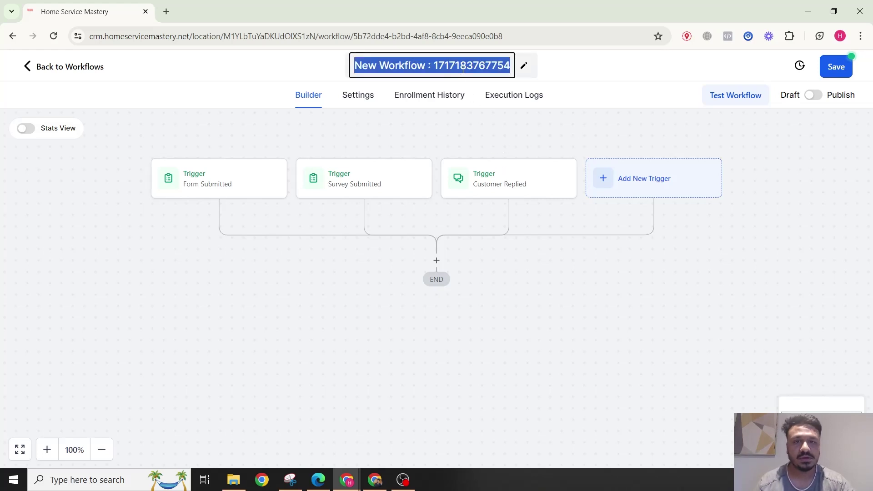
text(6. New )
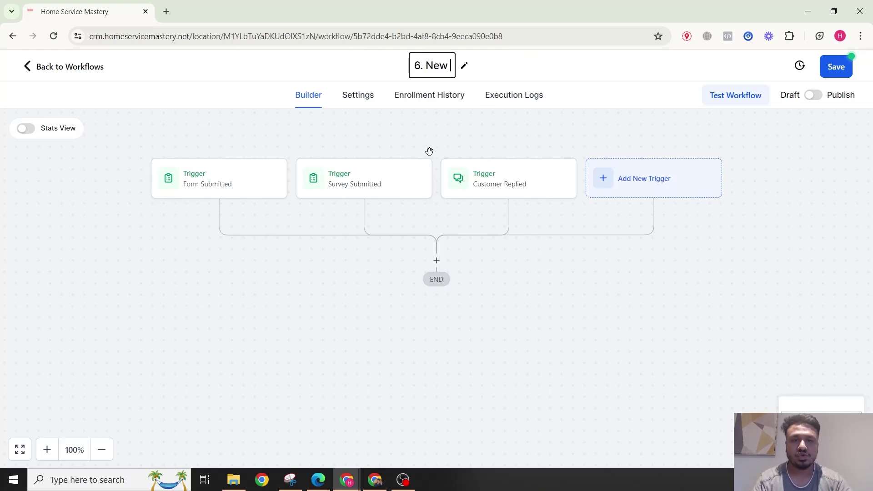
text(Lead Automa)
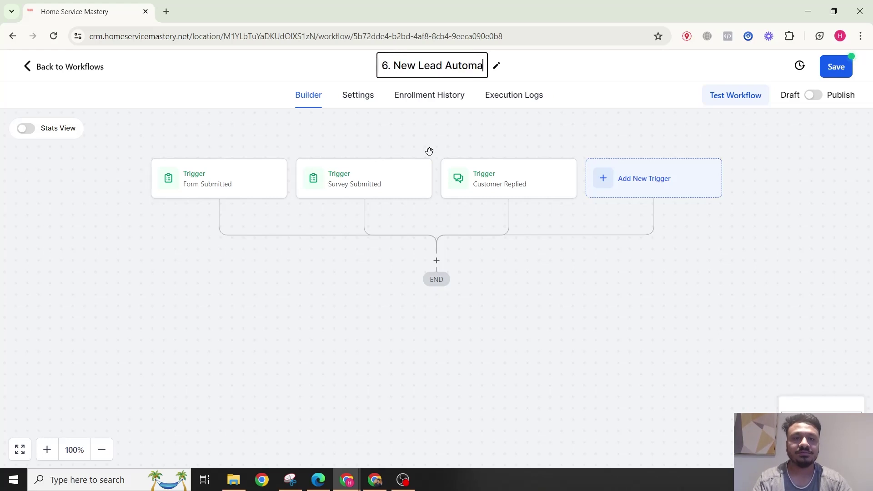
text(tion)
key(Return)
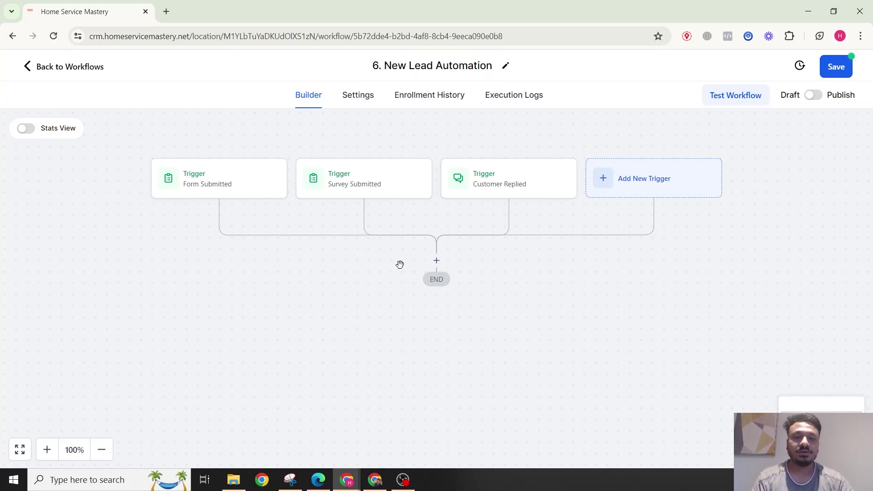
Add an Assign to user action that assigns new leads to the chosen user.
click(441, 258)
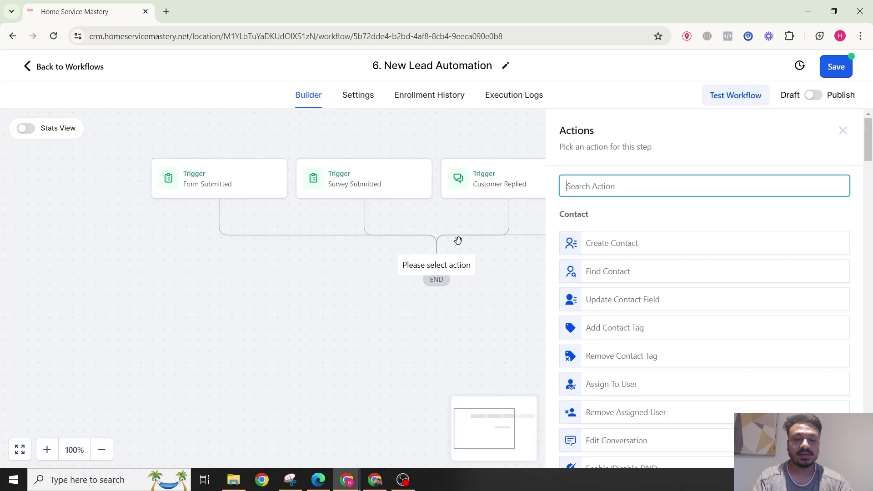
text(ass)
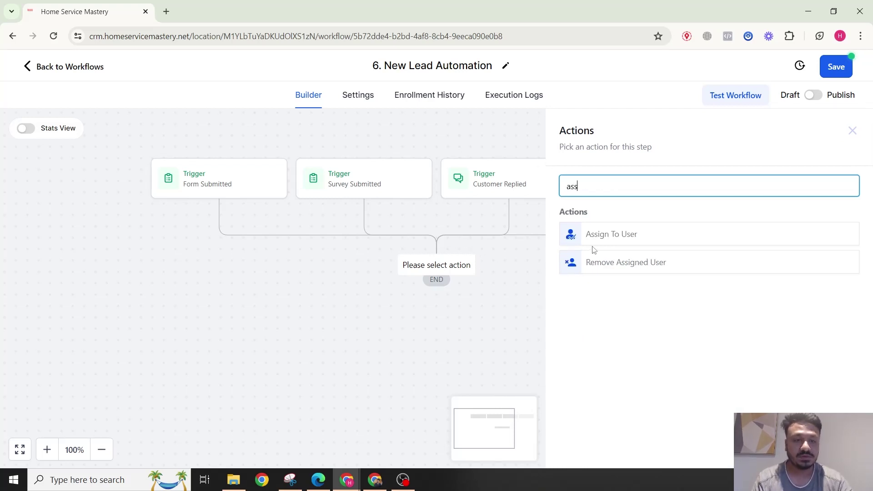
click(595, 241)
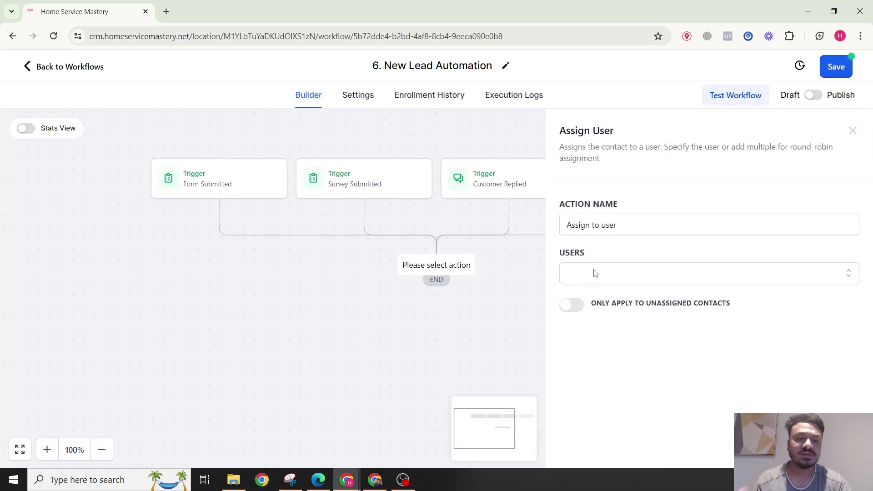
click(595, 273)
click(593, 303)
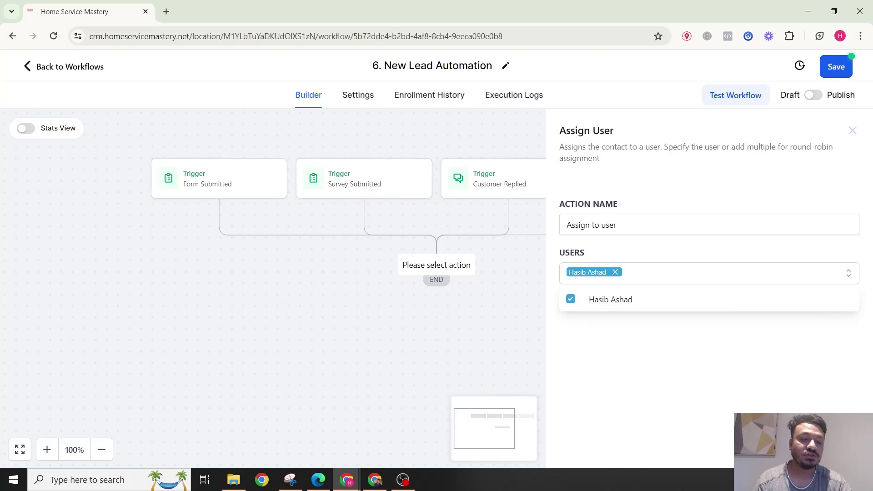
click(819, 448)
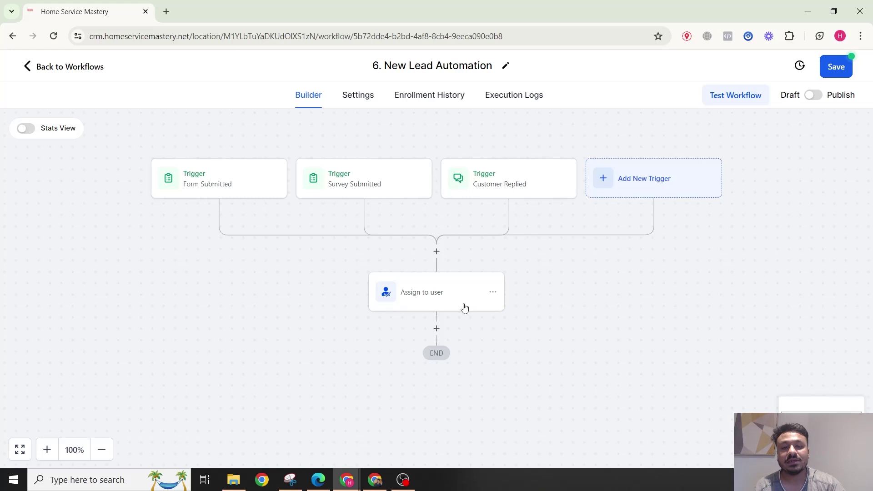
Review the Assign to user settings and save the workflow.
click(436, 291)
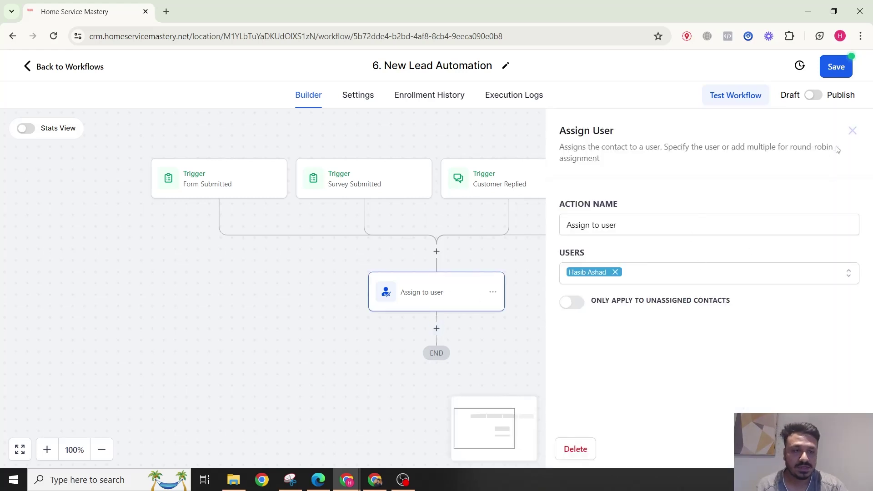
click(851, 136)
click(825, 71)
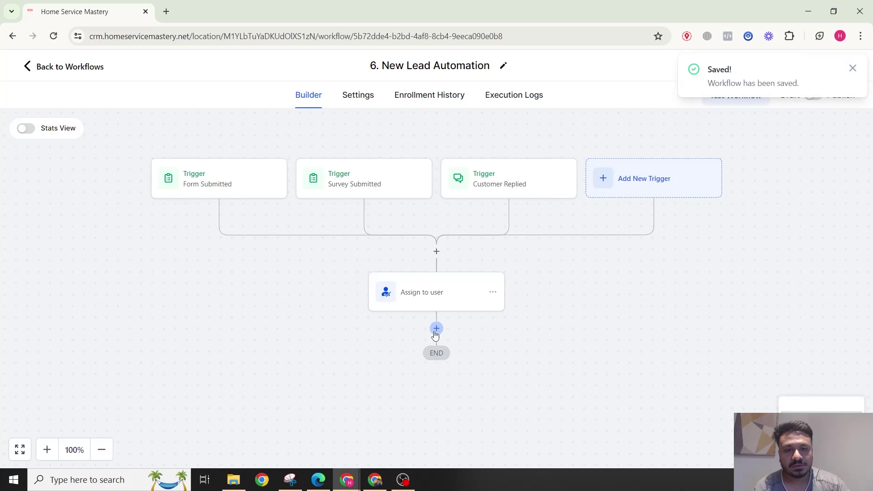
Add a Create/Update Opportunity step in the LEAD pipeline's Hot Leads stage.
click(437, 328)
text(crea)
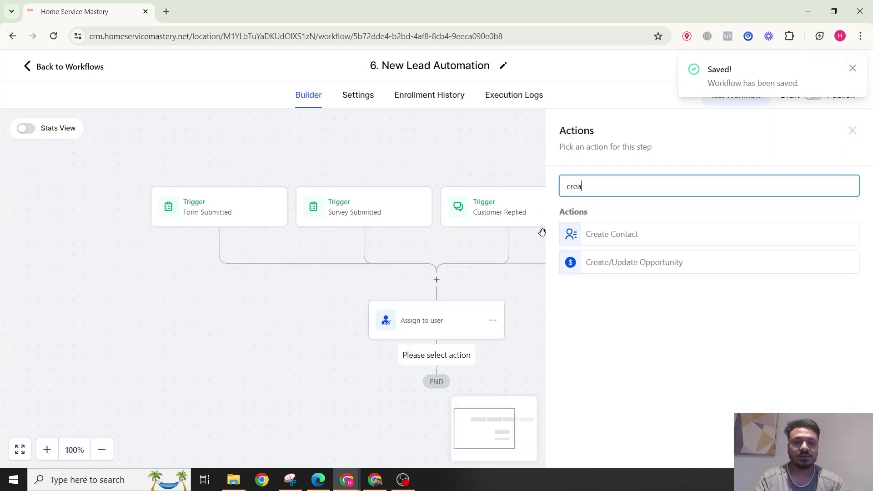
click(638, 263)
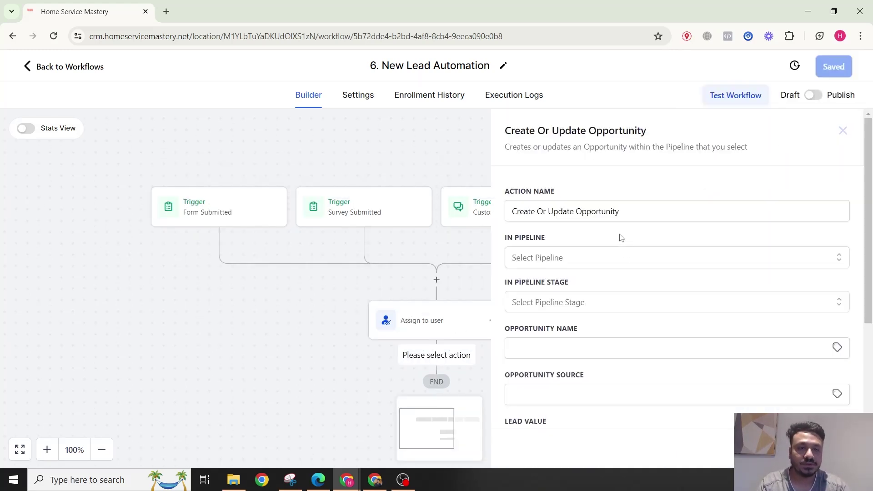
click(577, 265)
click(564, 305)
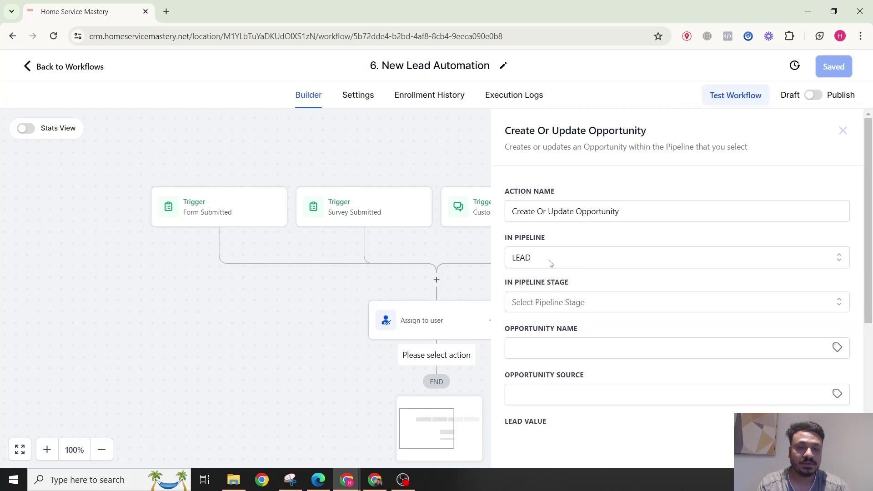
click(549, 302)
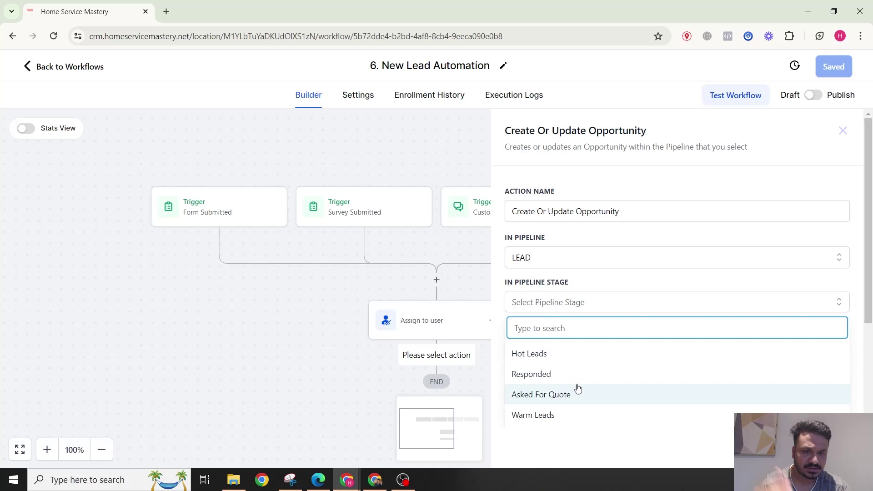
click(563, 361)
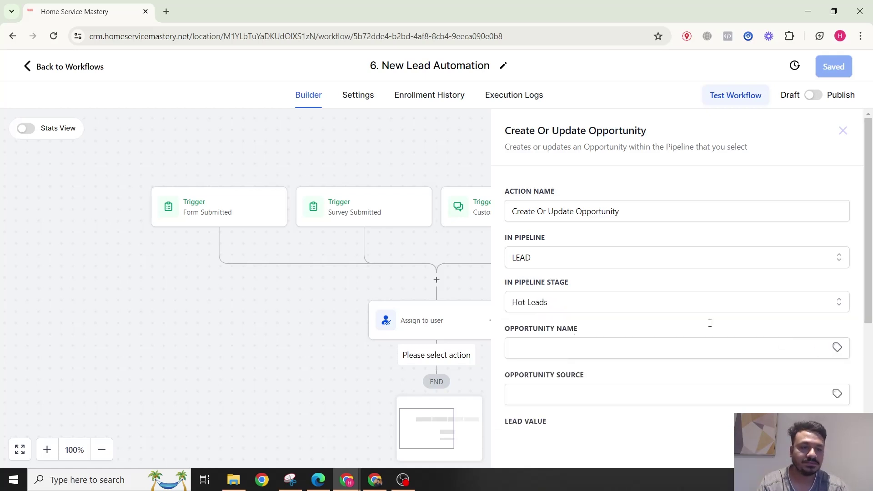
click(568, 302)
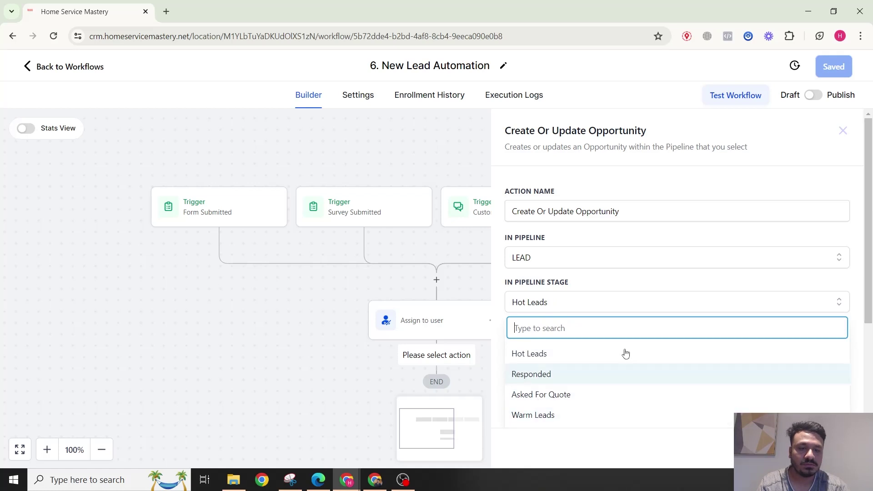
click(684, 302)
Name the opportunity {{contact.name}}, set status open and lead value 1000, then save.
click(842, 351)
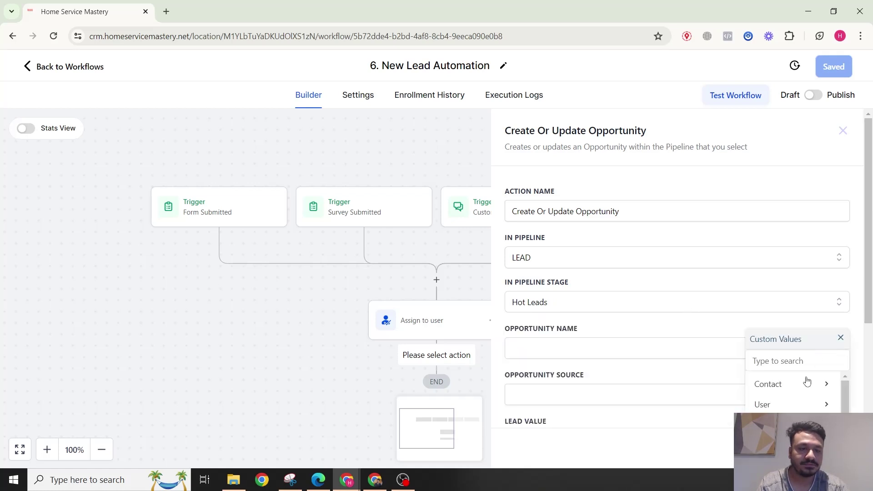
scroll(767, 330, down, 1)
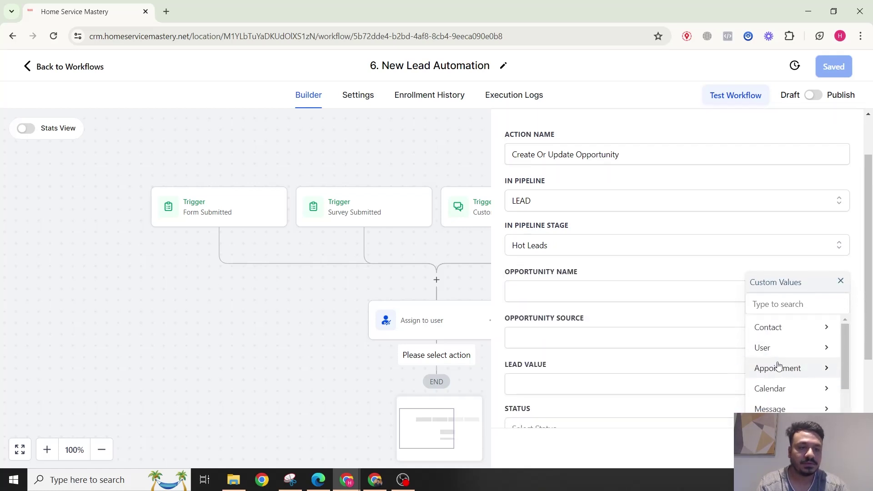
click(778, 335)
click(774, 331)
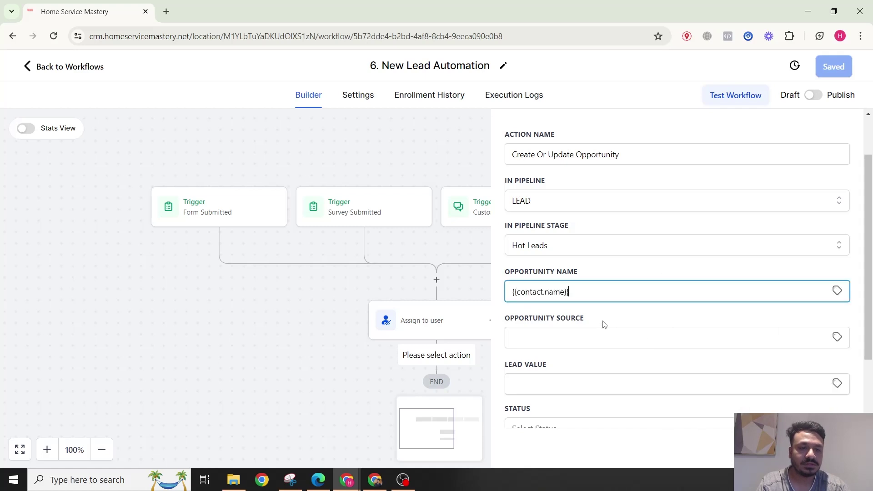
scroll(728, 390, down, 2)
click(573, 339)
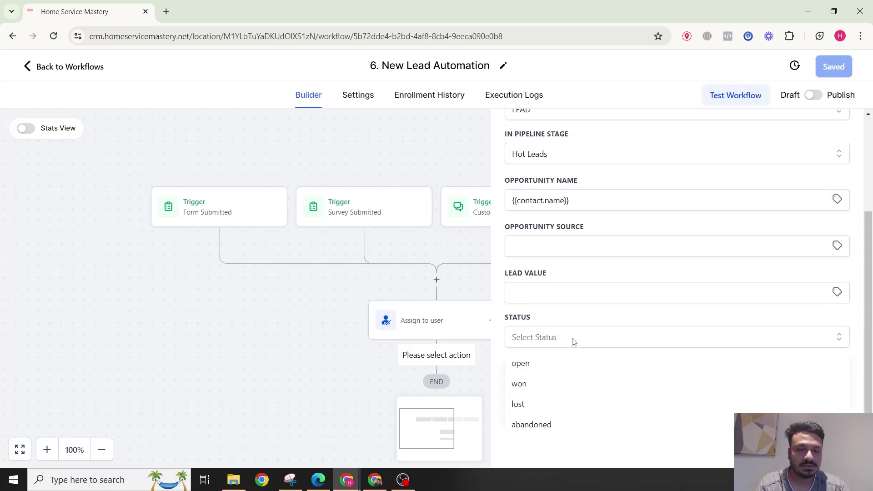
click(549, 363)
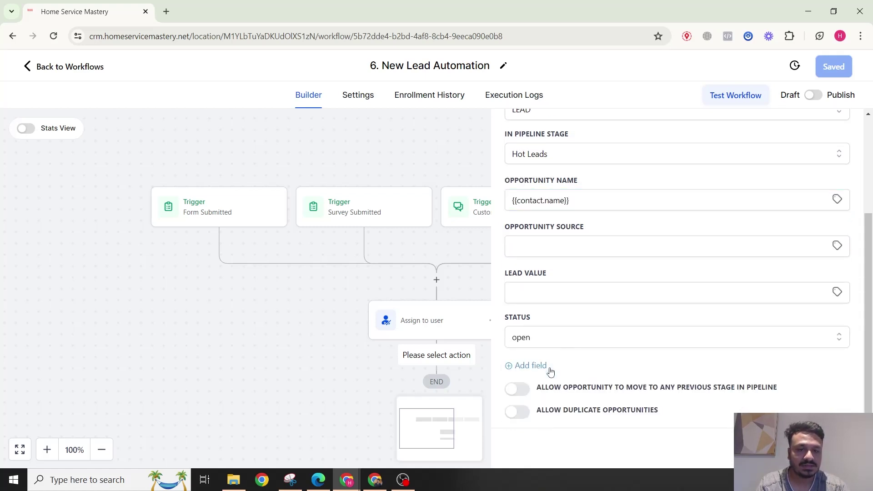
click(615, 293)
text(1000)
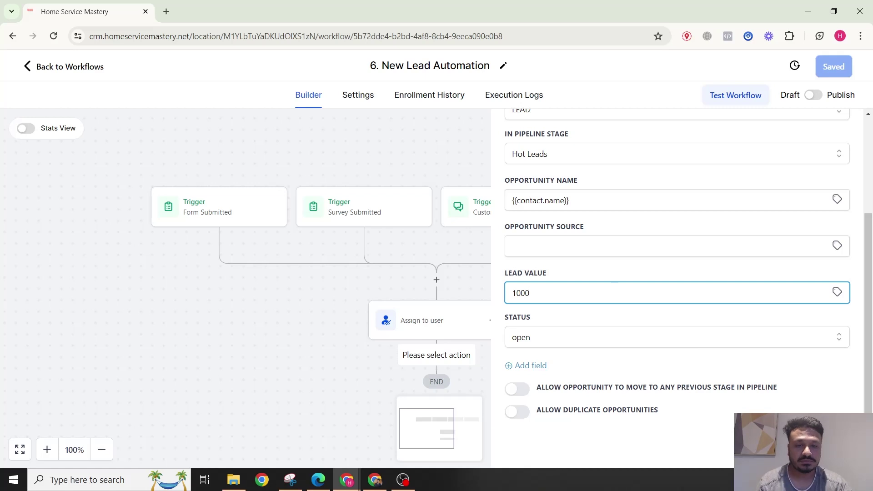
click(828, 448)
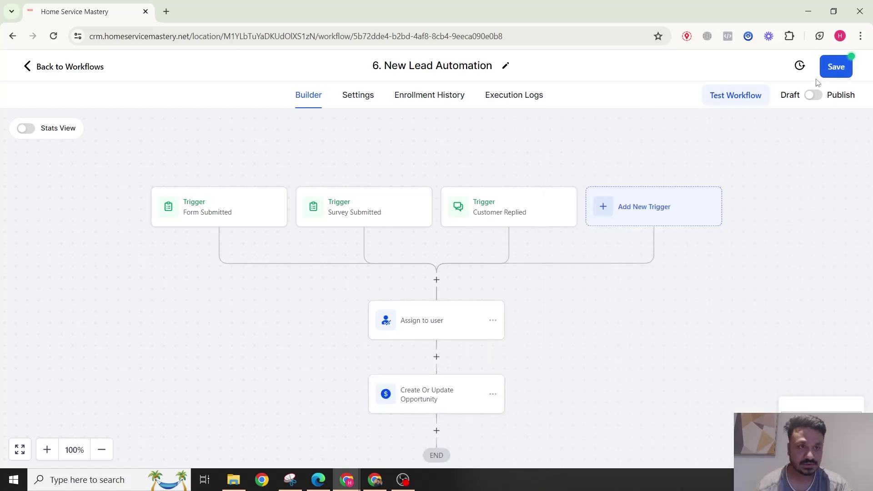
click(853, 71)
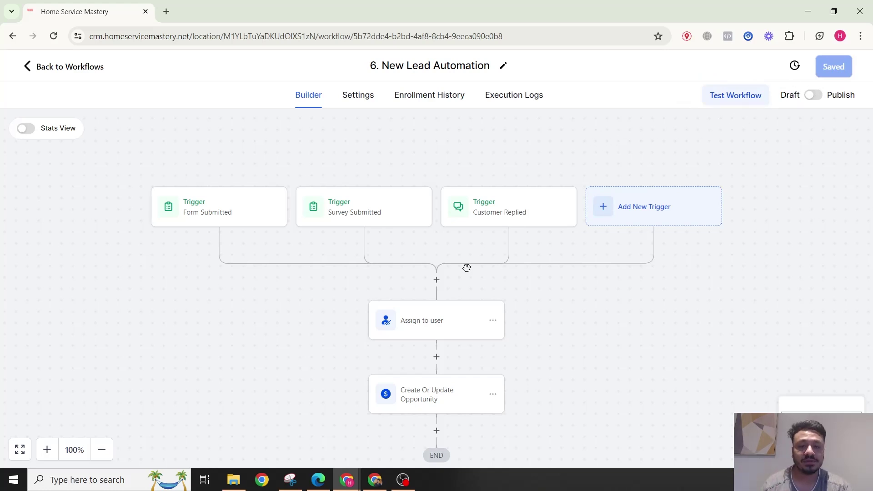
Add a Send Internal Notification step of type Email after the opportunity step.
scroll(463, 305, down, 1)
click(436, 402)
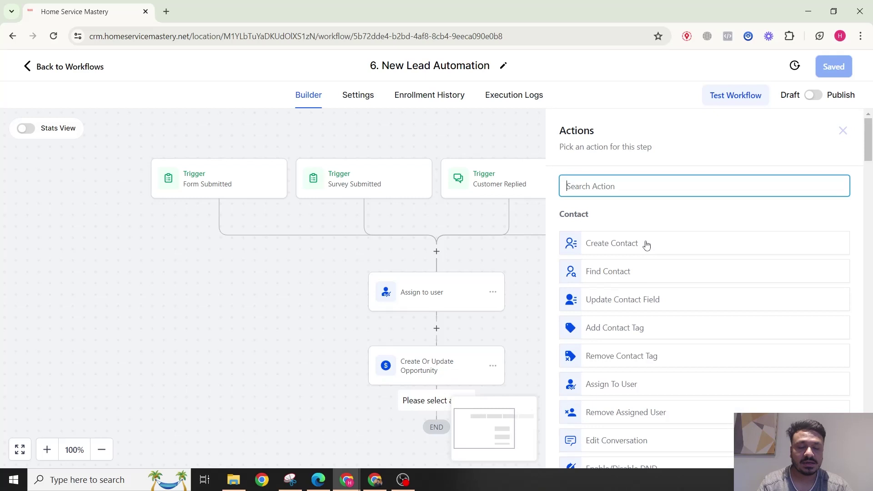
scroll(644, 224, down, 2)
scroll(644, 224, up, 2)
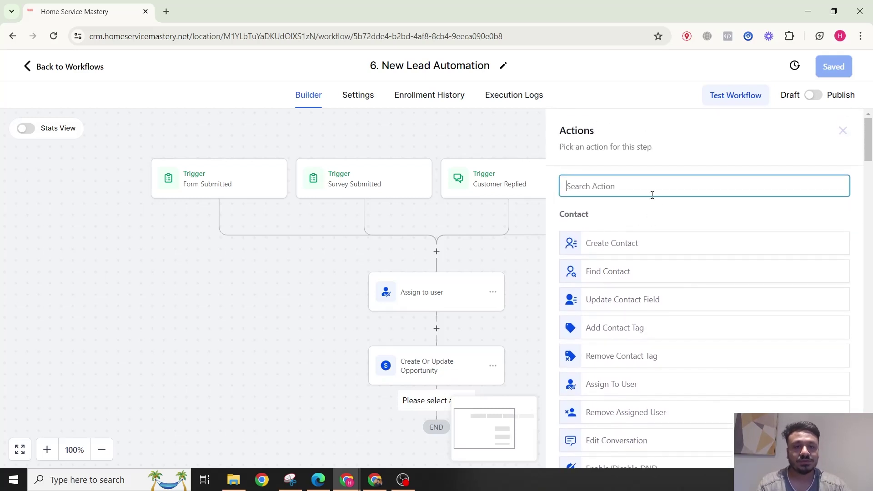
text(noti)
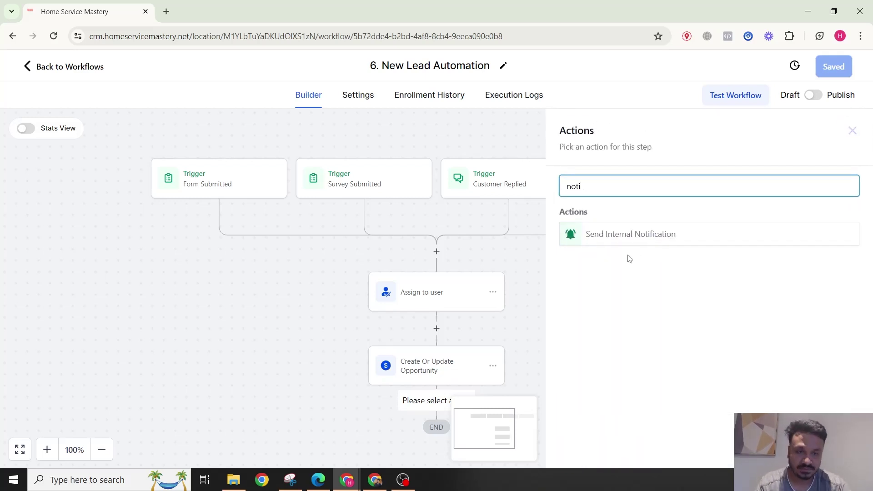
click(623, 243)
click(623, 258)
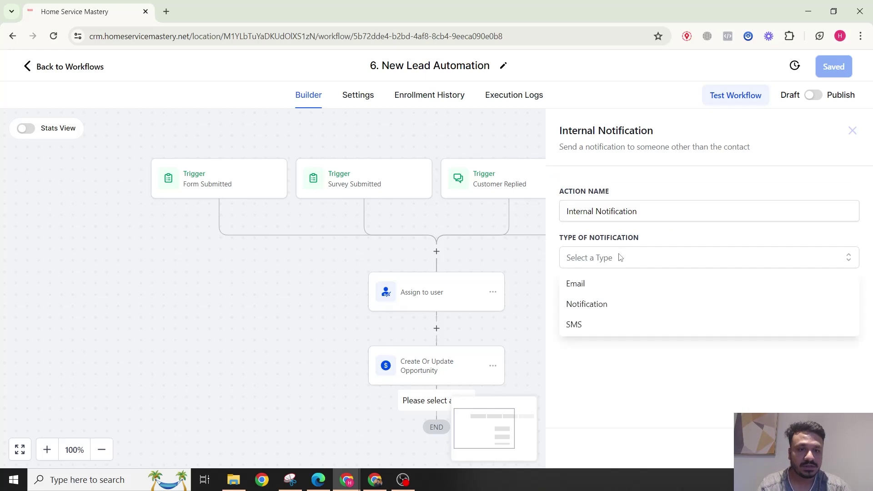
click(610, 284)
Set sender name HSM CRM, the company info address, and subject 'New Lead In The System'.
scroll(664, 226, down, 2)
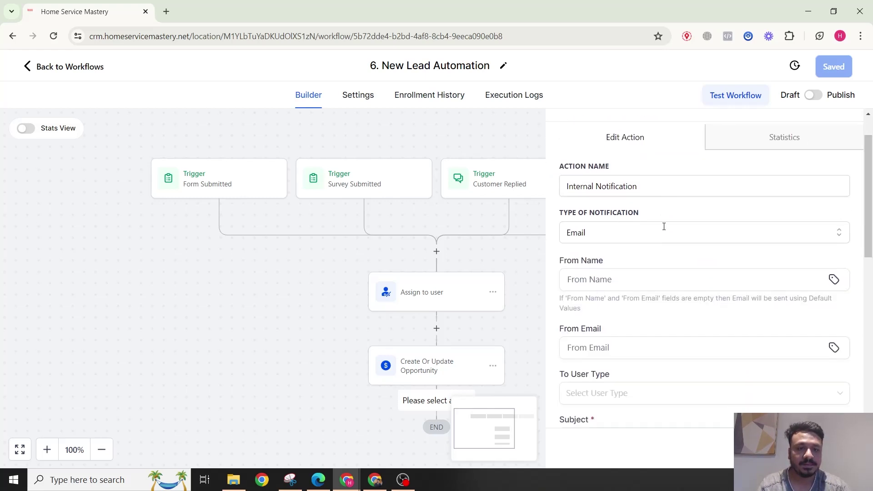
click(645, 270)
click(653, 334)
click(641, 335)
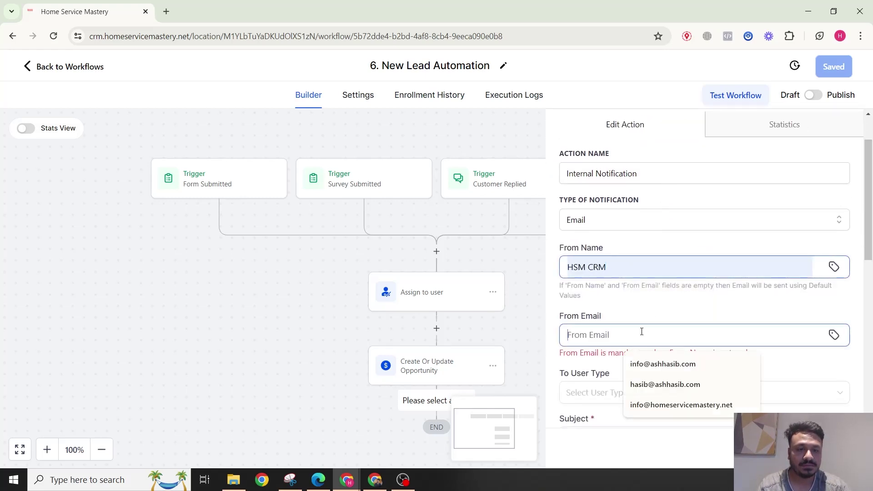
click(664, 406)
scroll(646, 291, down, 5)
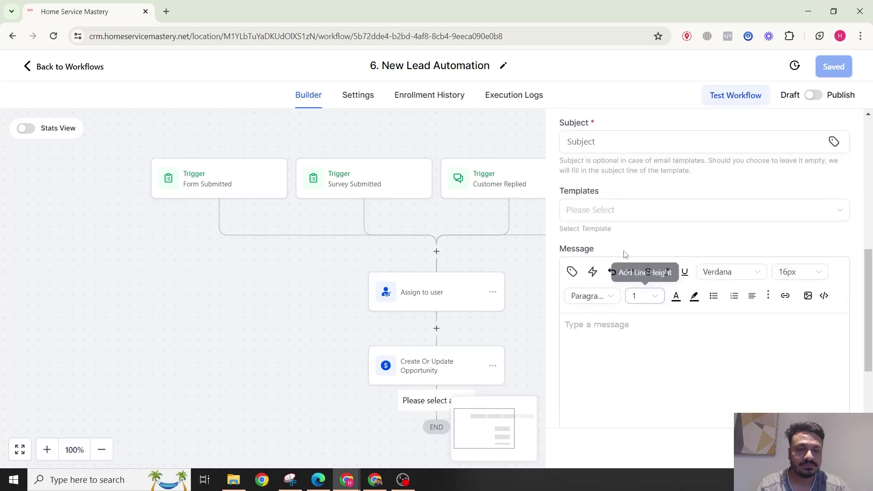
scroll(600, 225, up, 3)
click(601, 313)
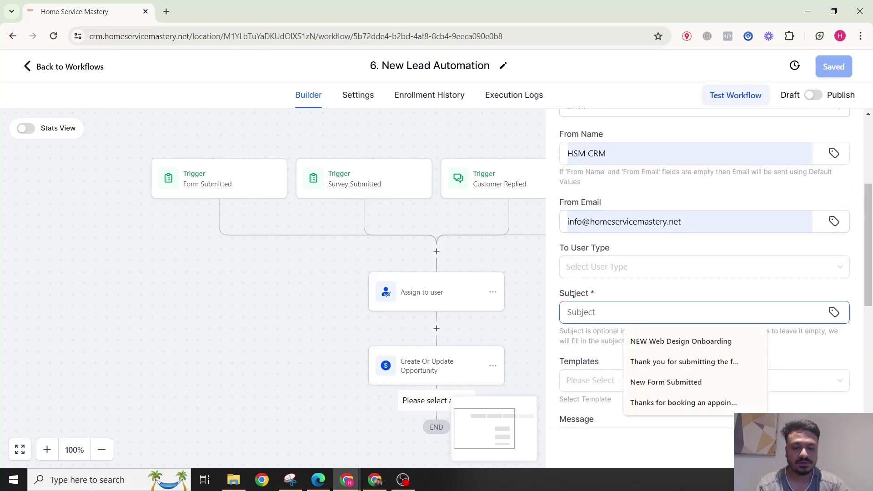
text(New Lead)
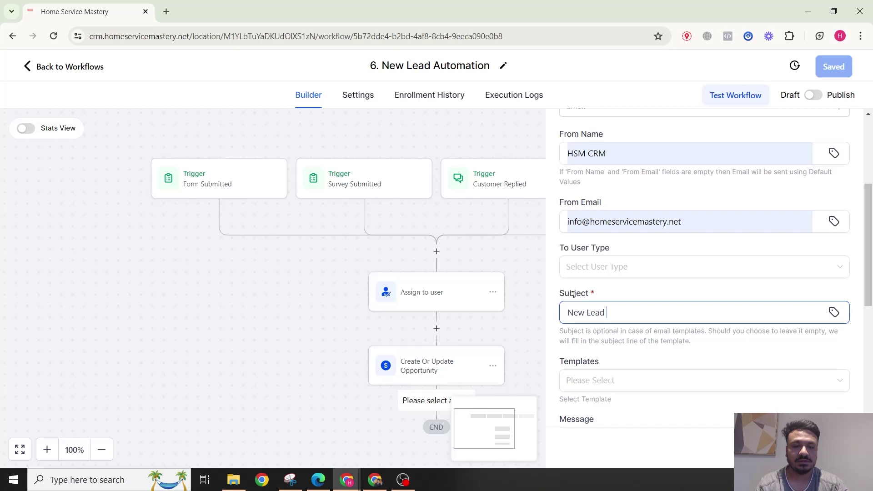
text( In The System)
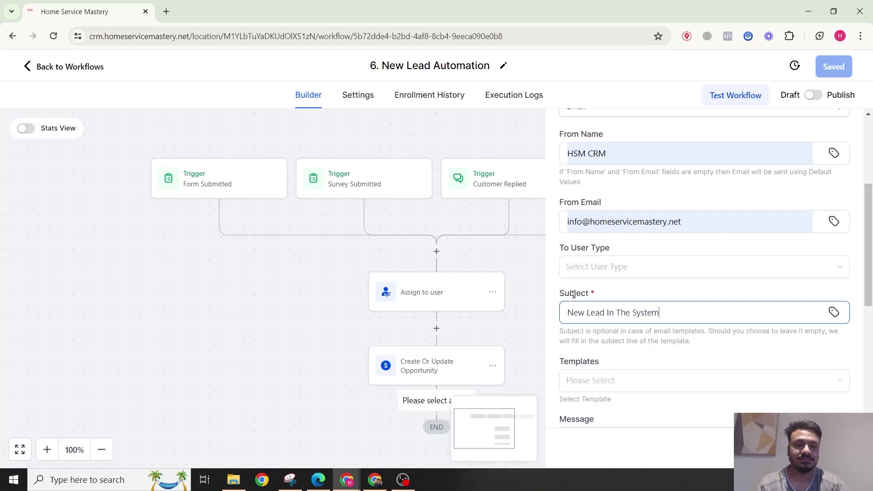
scroll(664, 350, down, 3)
Write the message body with Details, Name, Email and Phone Number lines, signed 'Best CRM'.
click(669, 388)
scroll(669, 339, down, 4)
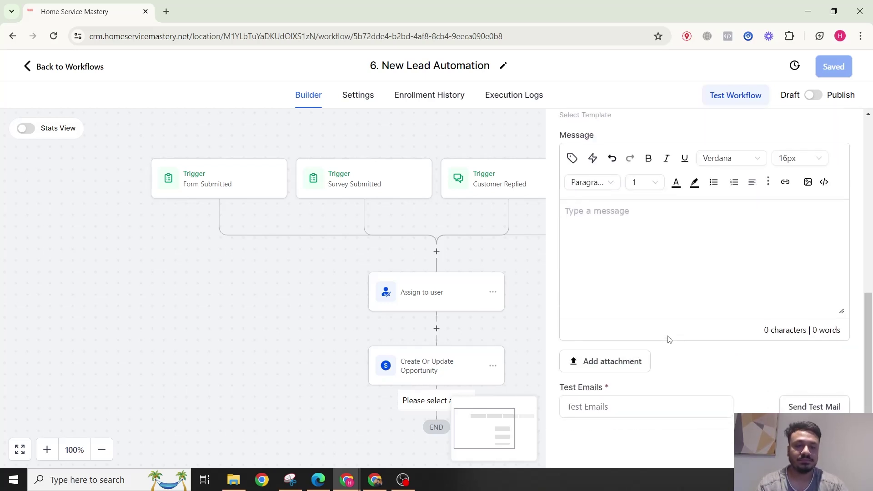
text(New Lead in)
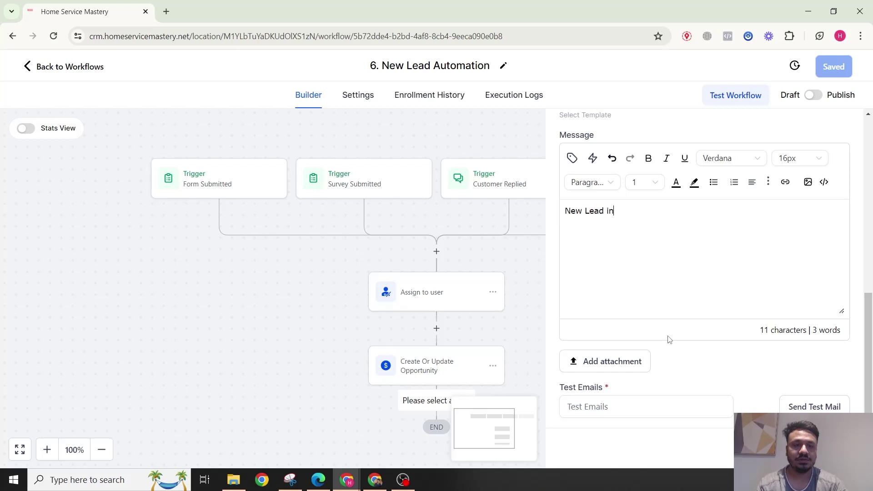
text( CRM.)
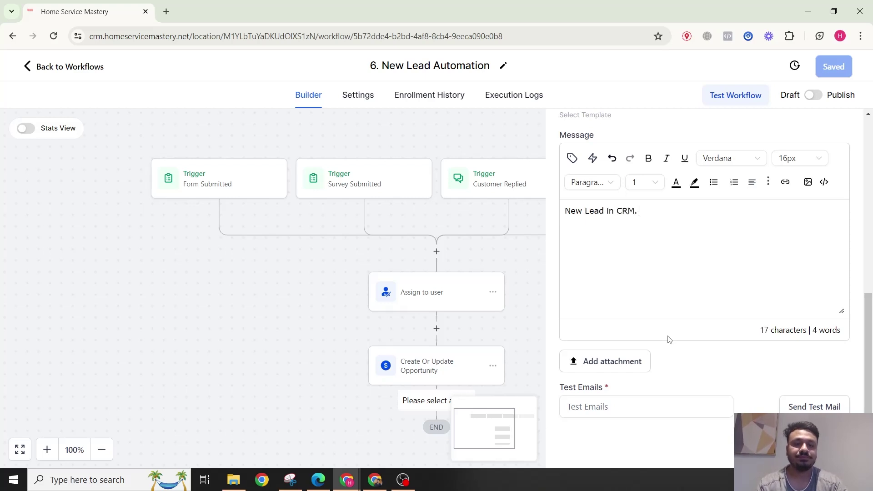
text(Details:  )
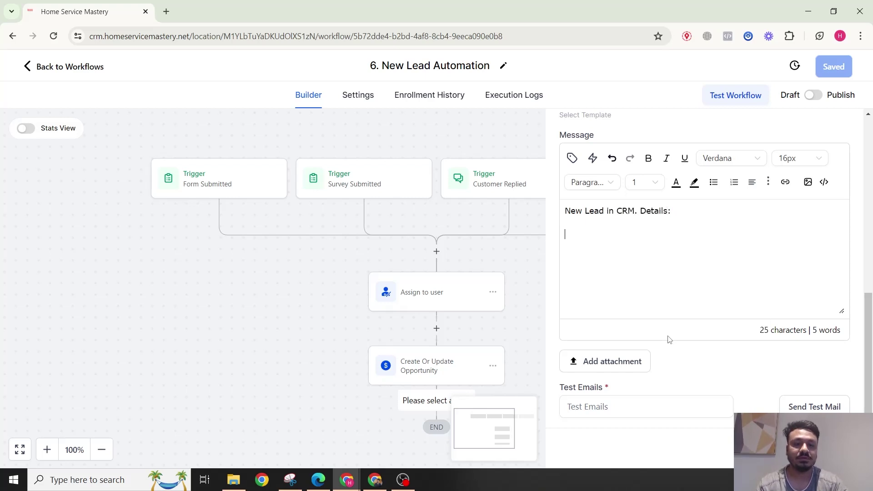
text(Name:)
key(Return)
text(Email: )
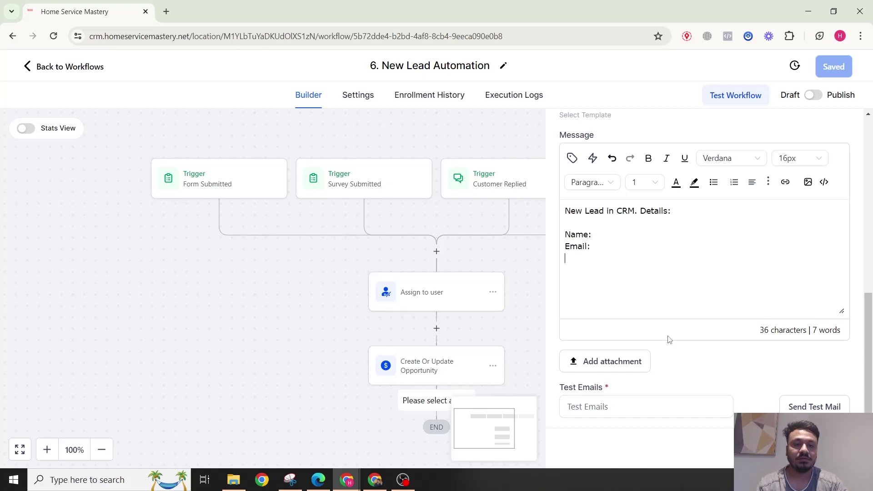
text(Phone NUm)
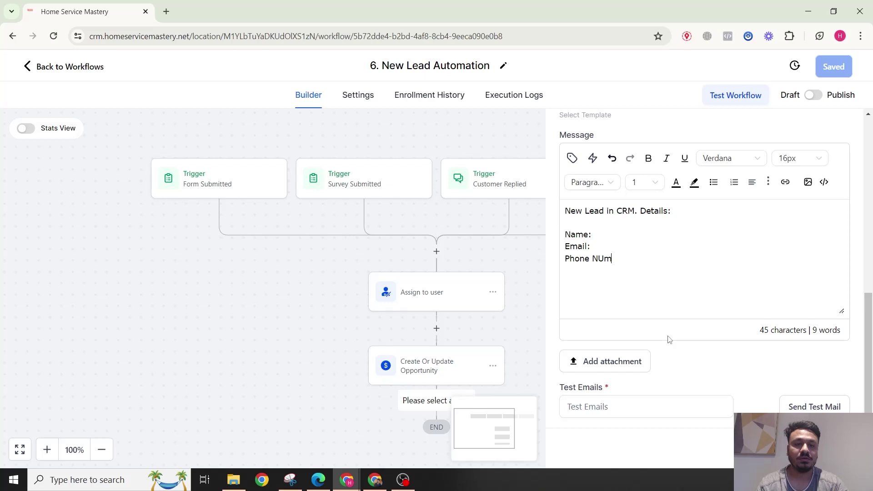
key(BackSpace)
key(BackSpace)
text(ume)
key(BackSpace)
text(be)
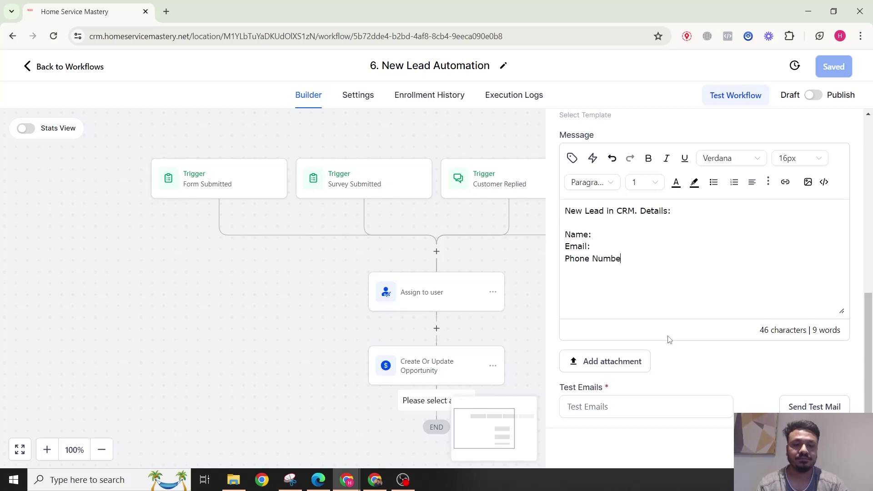
text(r  Best )
text(CRM)
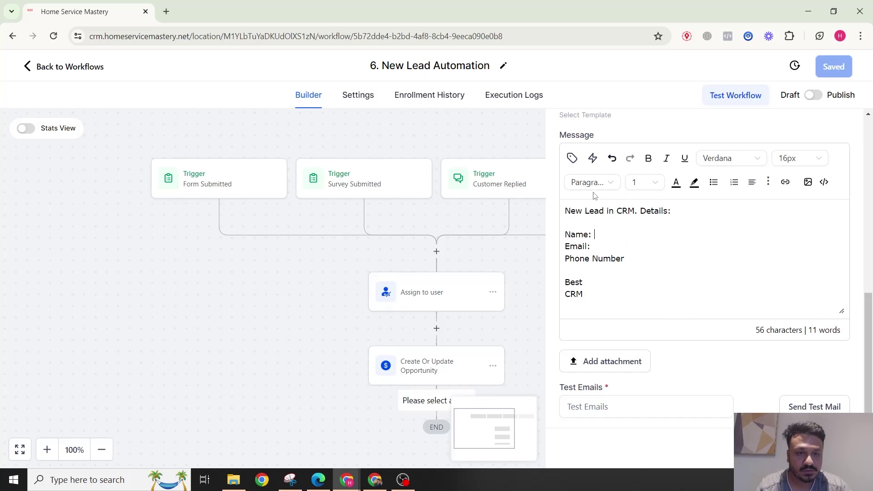
Insert the contact's full name, email and phone custom values into the message.
click(573, 158)
click(574, 218)
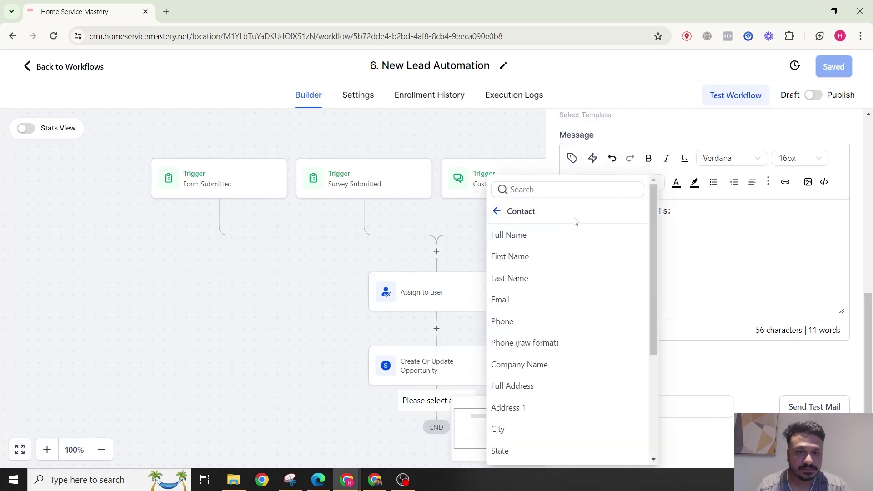
click(510, 236)
click(572, 158)
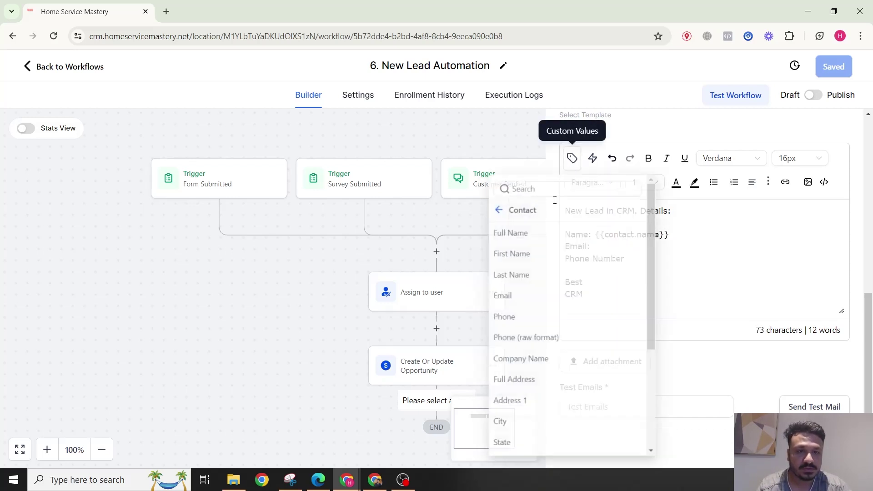
click(530, 299)
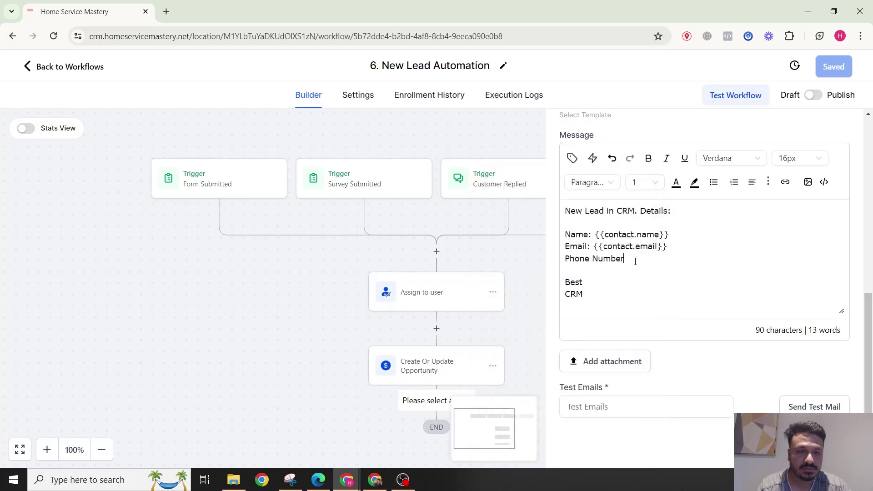
click(572, 157)
click(534, 320)
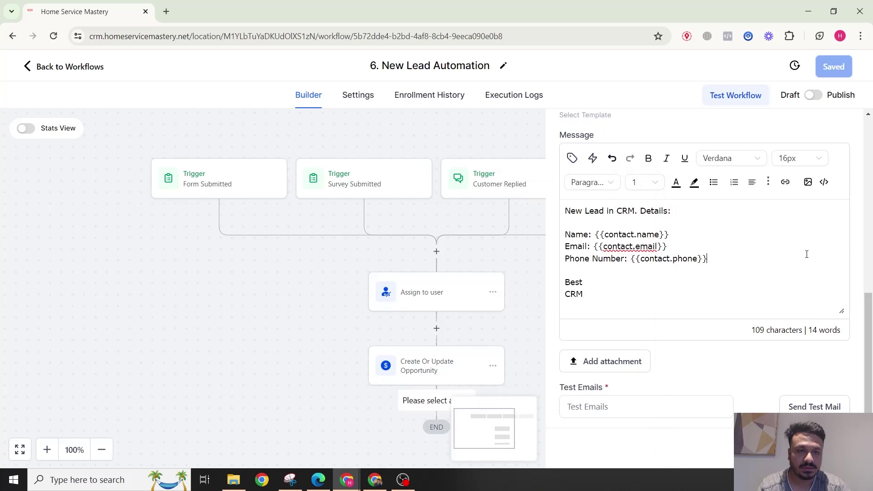
Set the notification's To User Type to Assigned User.
scroll(728, 196, up, 4)
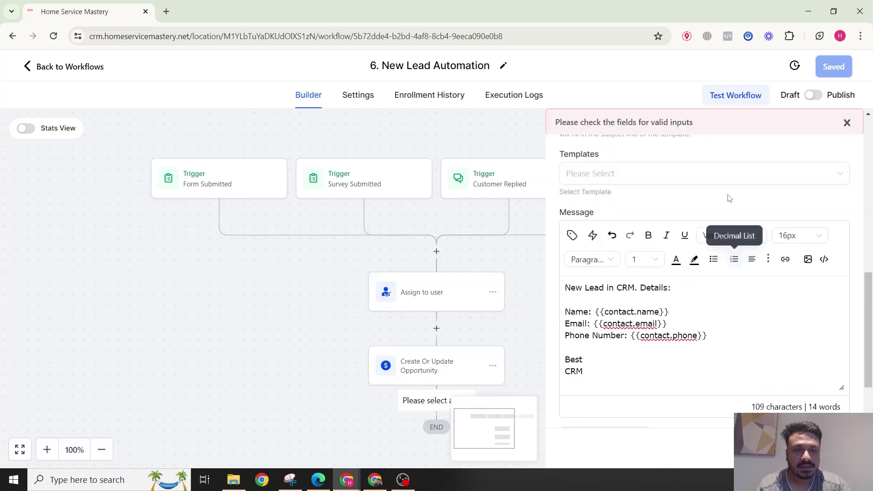
scroll(641, 220, up, 2)
click(620, 202)
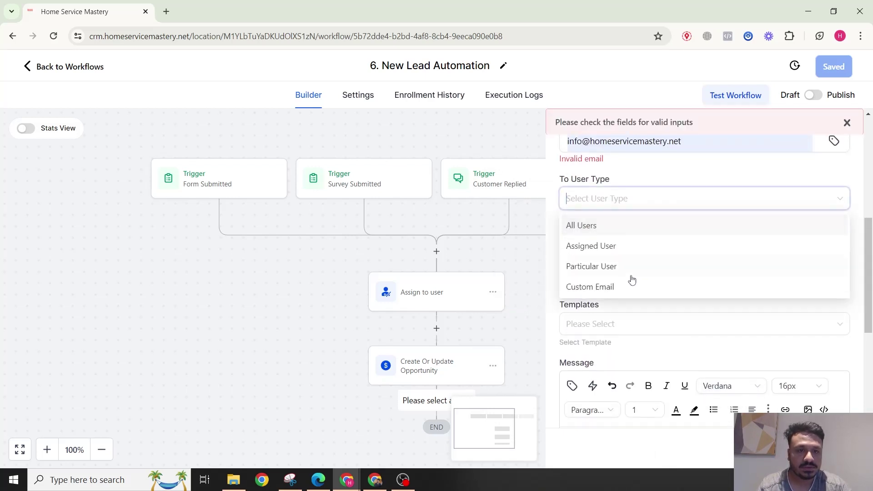
click(614, 255)
Save the Internal Notification step and confirm its recipient stays Assigned User.
click(842, 400)
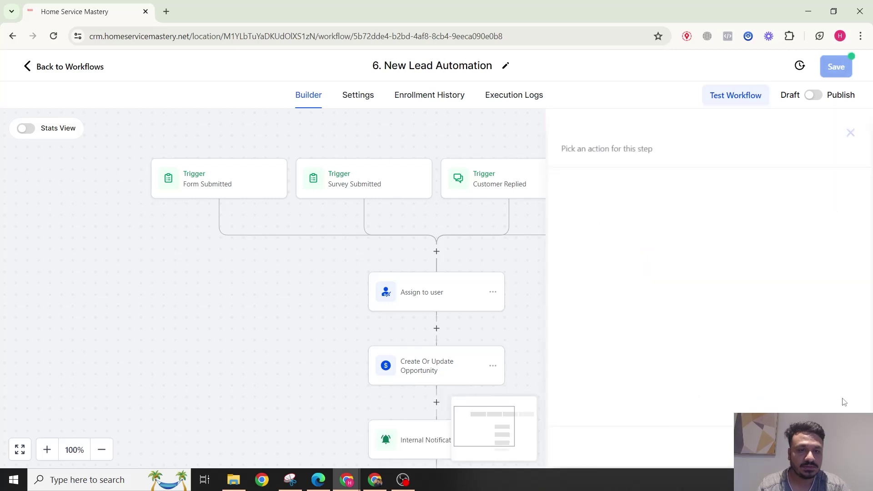
click(433, 353)
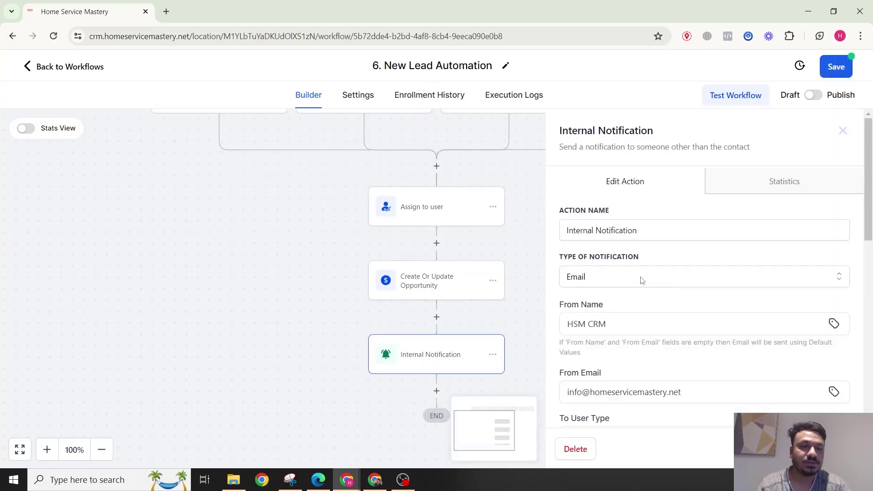
scroll(637, 287, down, 4)
click(619, 269)
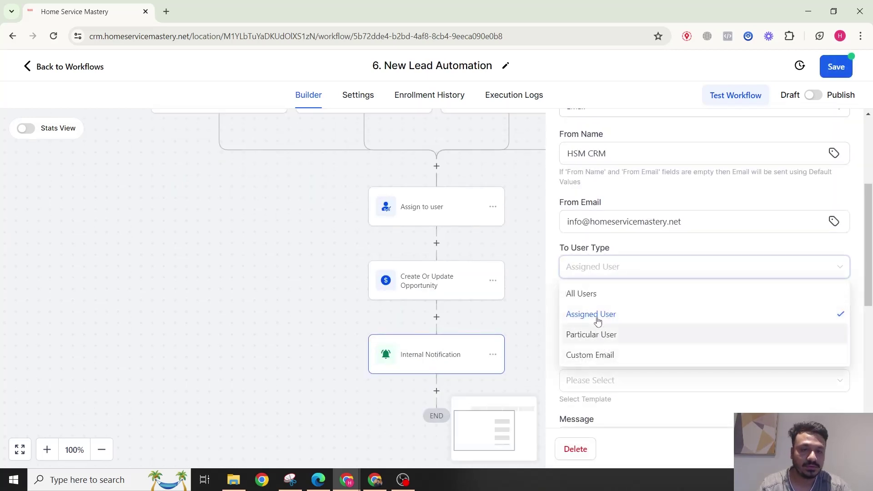
click(615, 266)
click(487, 308)
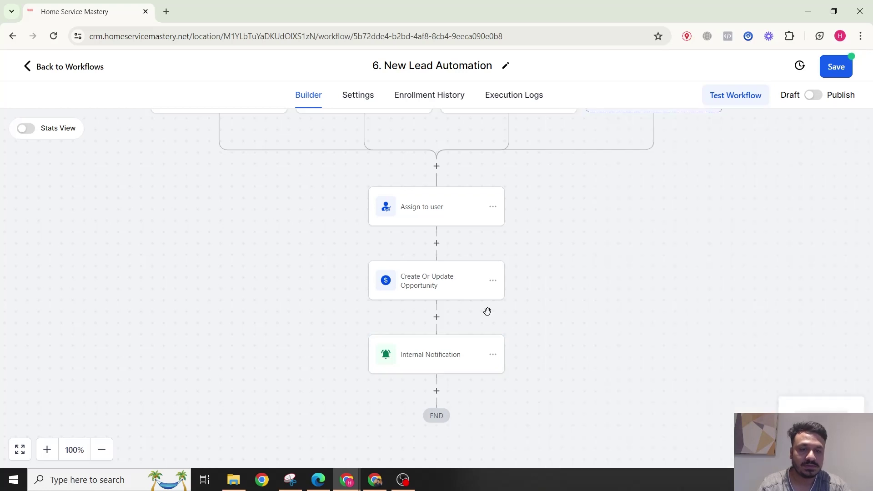
scroll(457, 309, down, 2)
Add an Add Task step titled 'Follow Up' followed by the contact's full name.
click(437, 306)
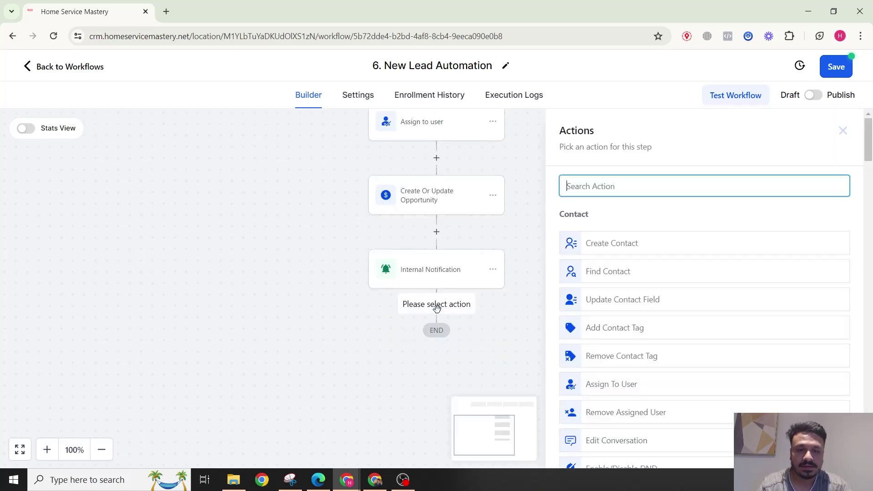
text(tas)
click(624, 235)
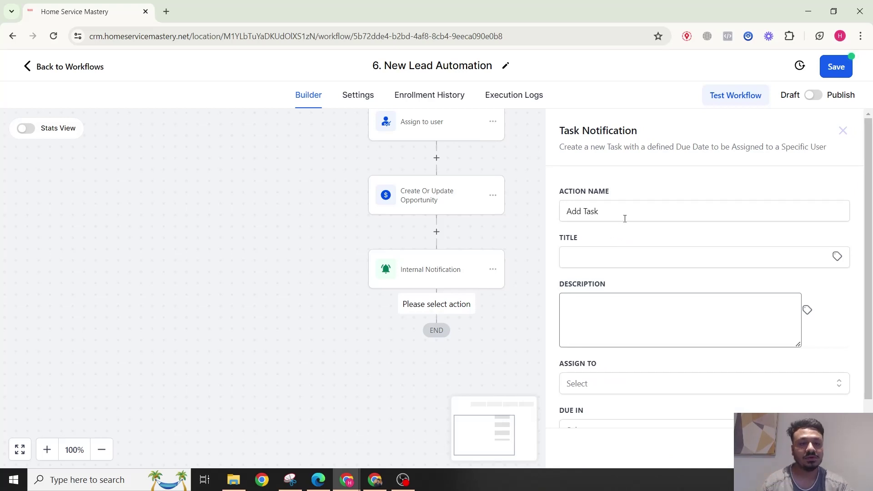
click(592, 262)
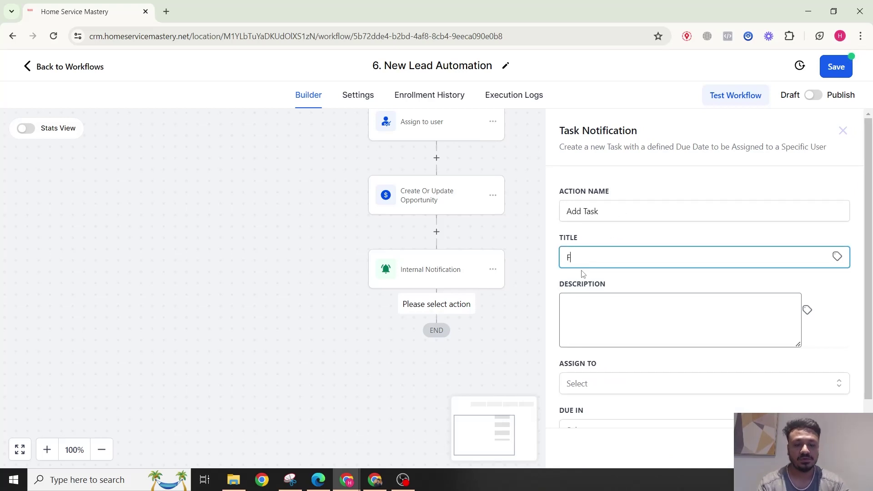
text(Follow Up/Check On)
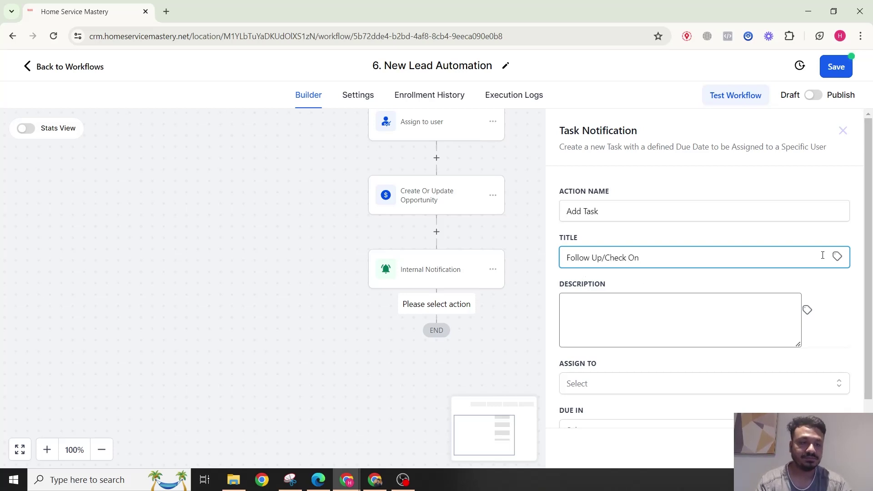
click(837, 257)
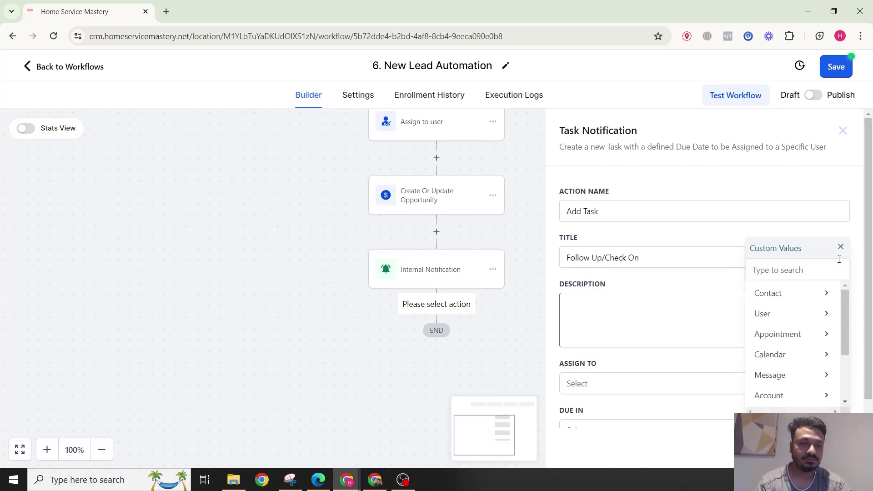
click(797, 293)
click(785, 292)
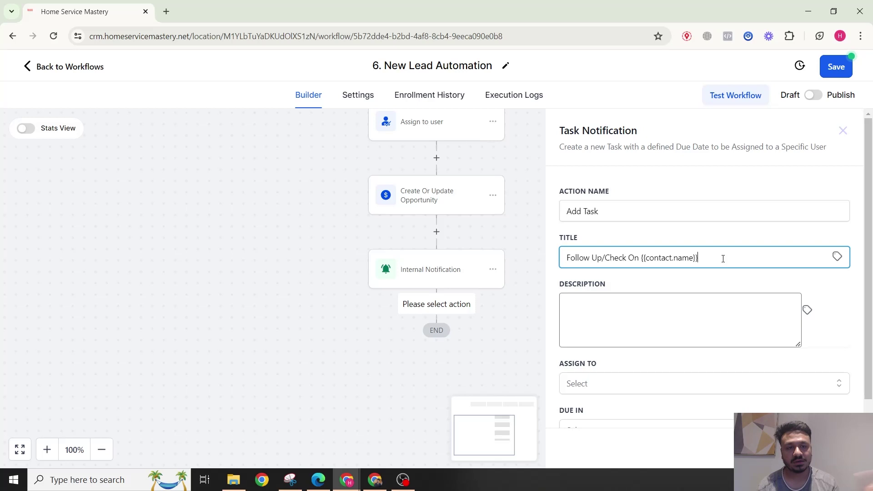
Set the description 'Please check the conversation status for' plus the contact's name and email.
click(669, 311)
text(p)
key(BackSpace)
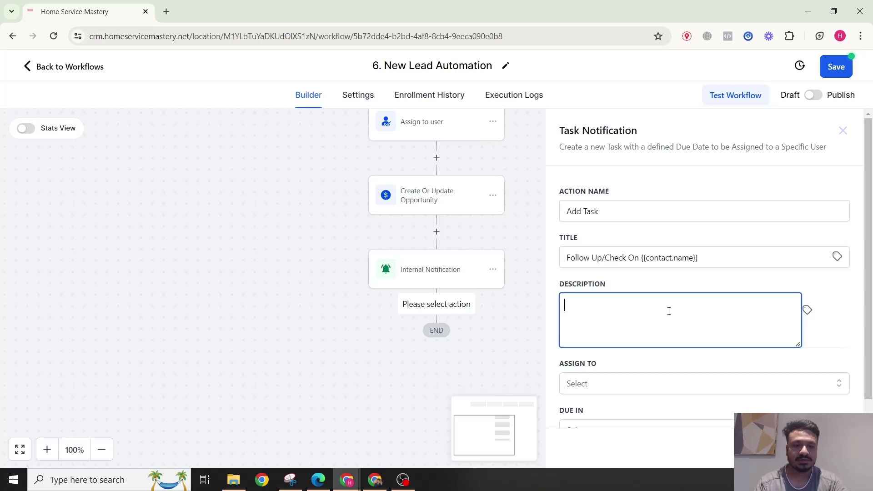
text(Please check the c)
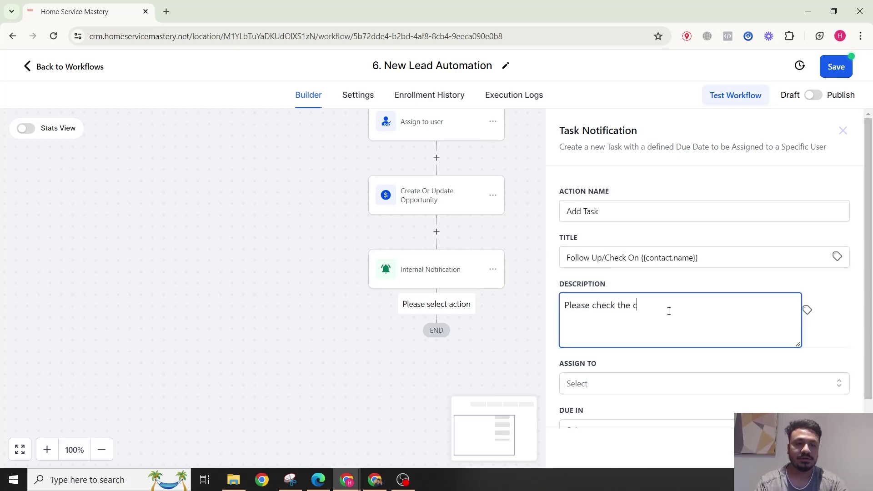
text(onversatio)
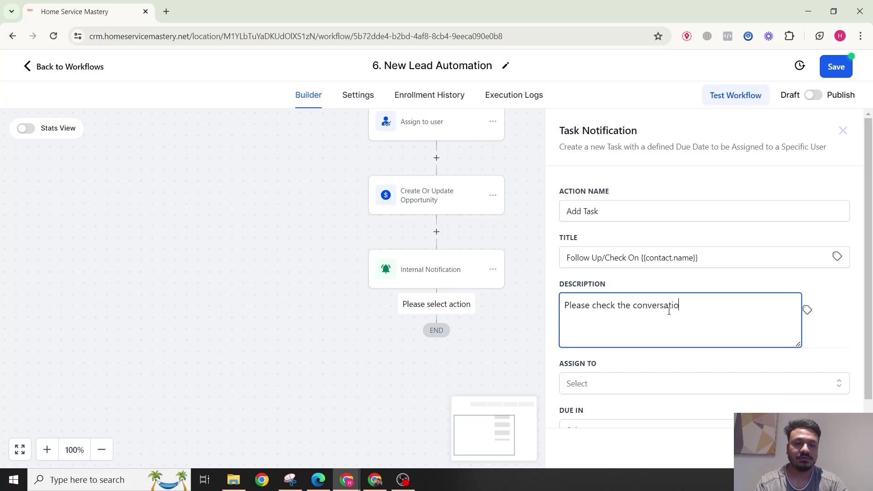
text(n status fo)
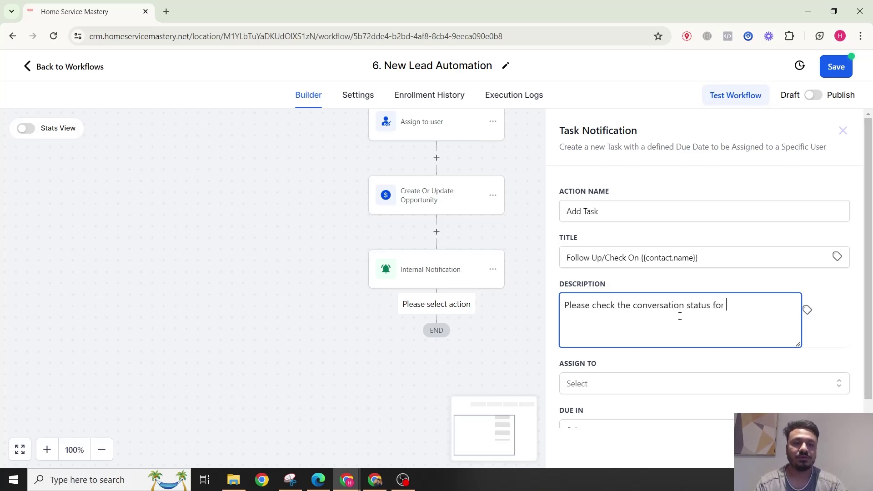
text(r)
click(807, 310)
click(773, 340)
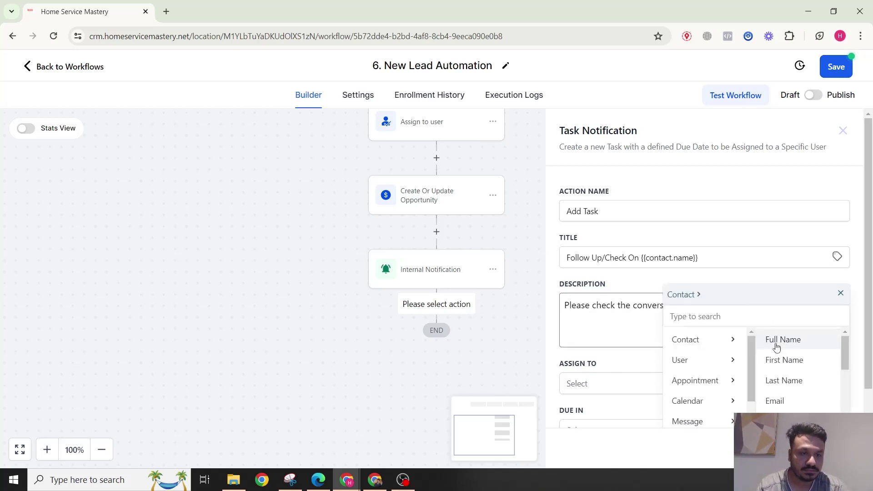
click(774, 342)
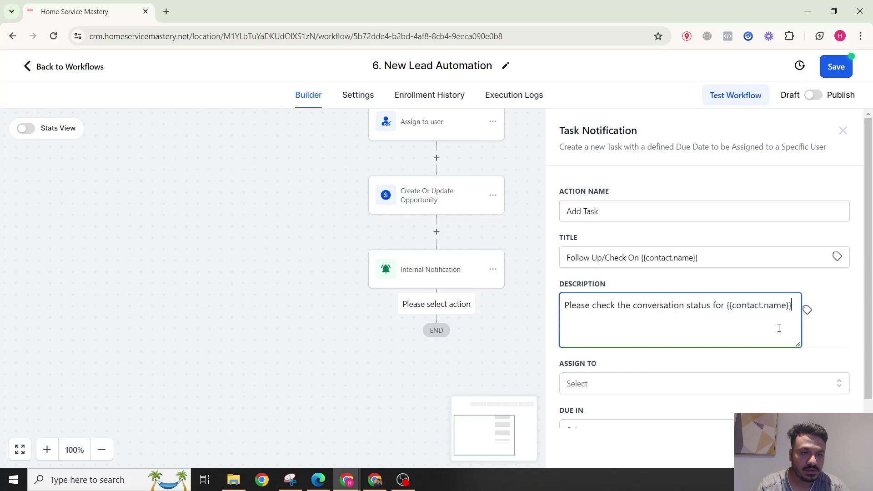
click(808, 310)
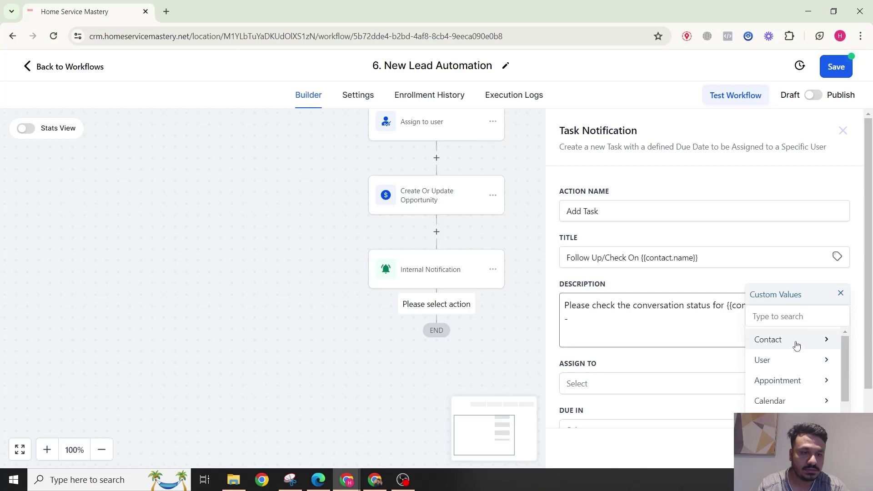
click(797, 346)
click(776, 398)
Assign the task to the contact's assigned user, due in 2 Days, and save the step.
scroll(730, 351, down, 1)
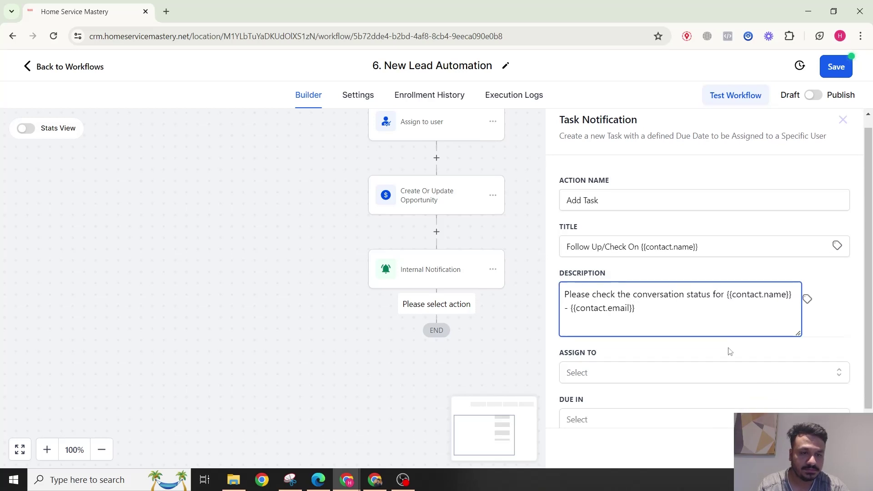
click(634, 364)
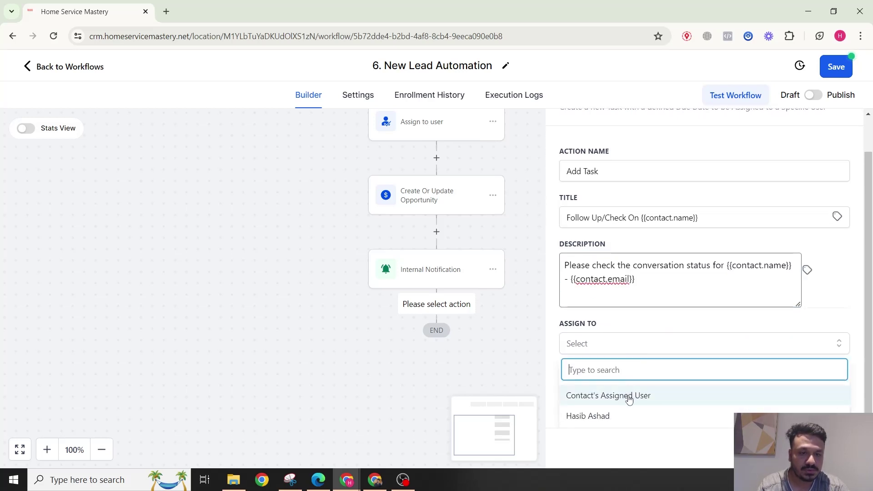
click(629, 397)
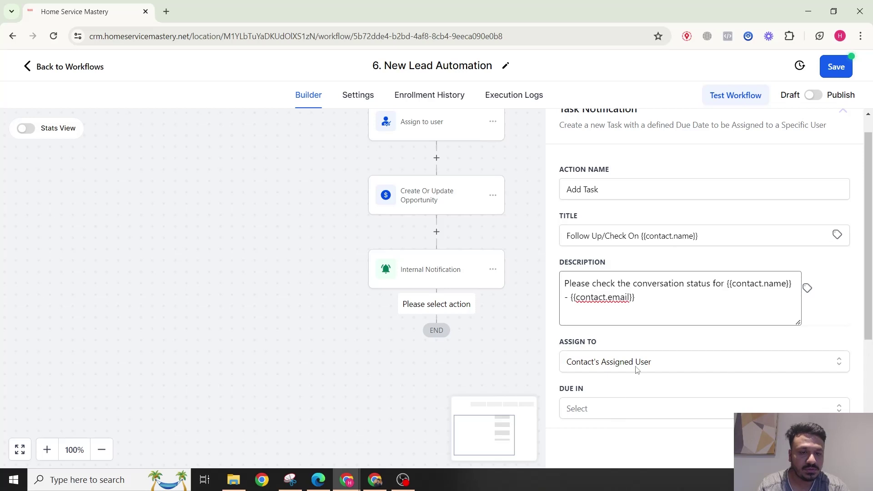
click(637, 409)
click(592, 337)
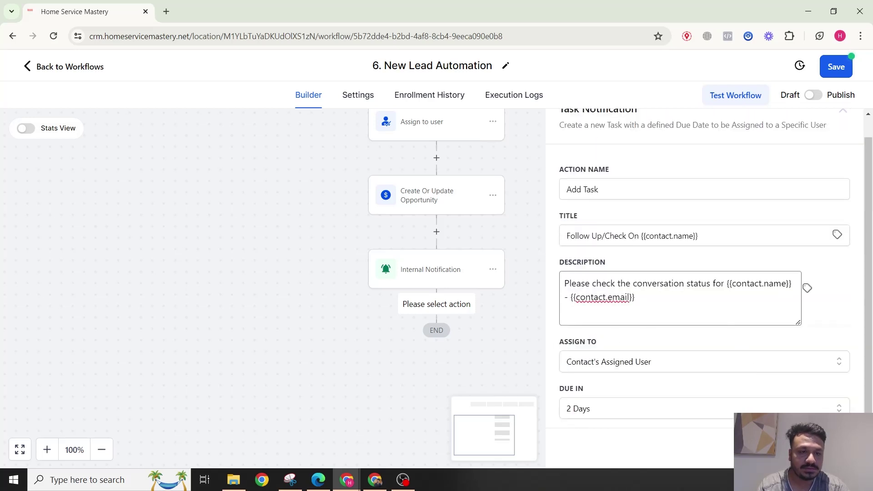
click(833, 448)
scroll(423, 320, down, 2)
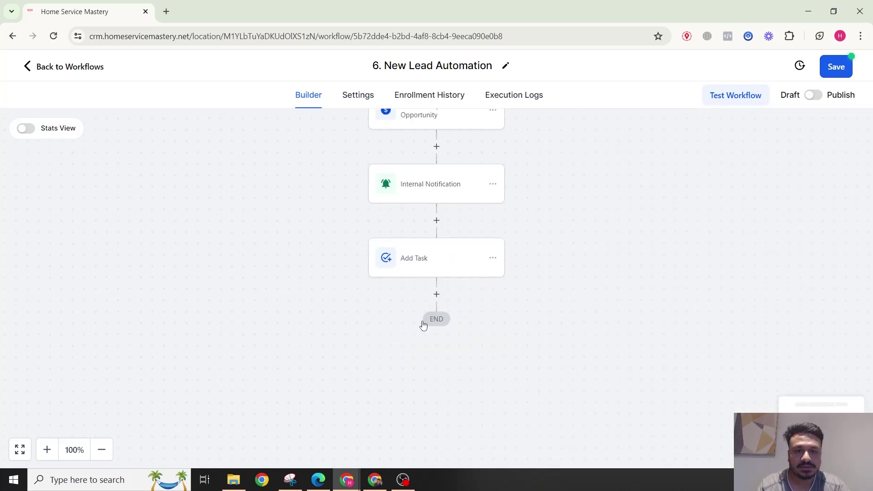
Add a 0.5-minute Wait step after Add Task, named 'Wait a few seconds'.
click(436, 295)
text(wa)
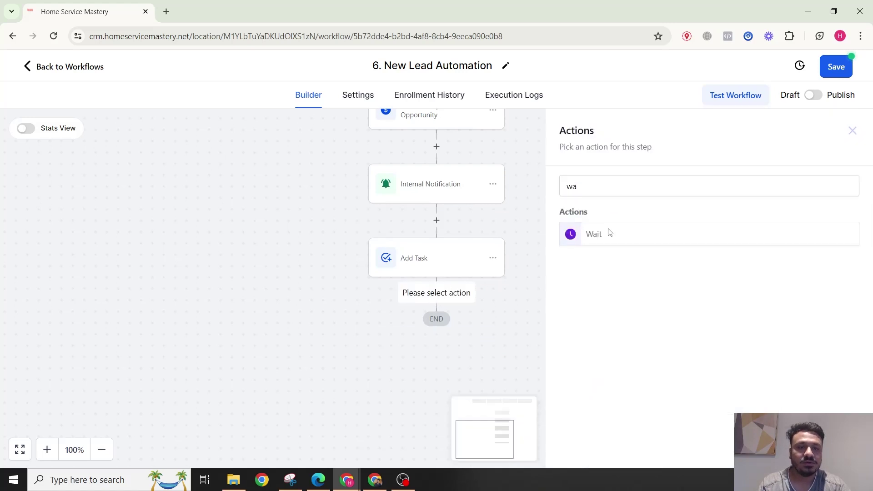
click(609, 232)
click(396, 301)
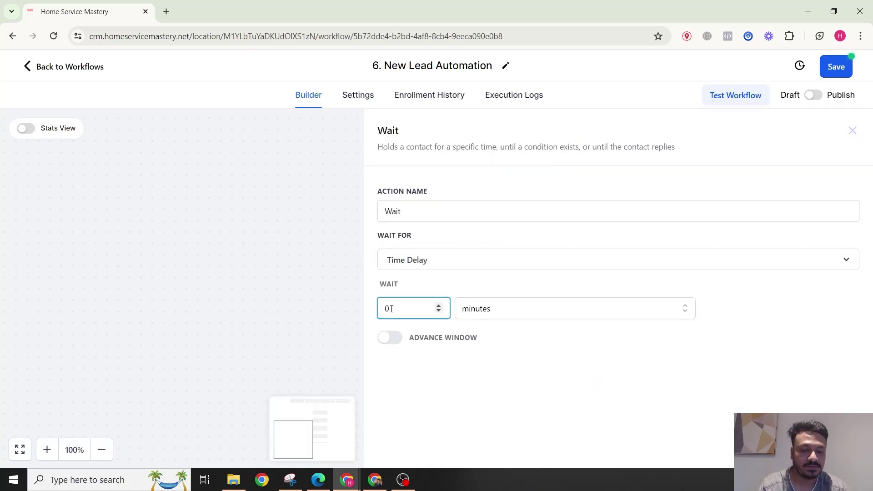
text(.5)
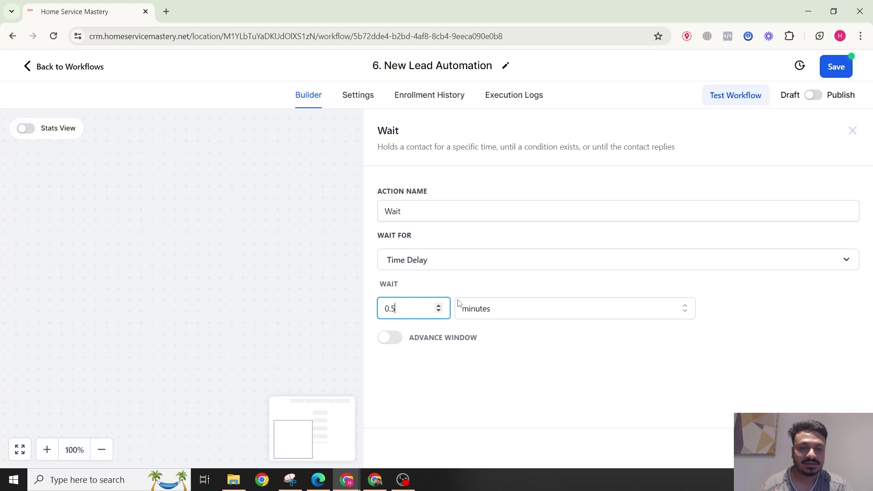
click(446, 211)
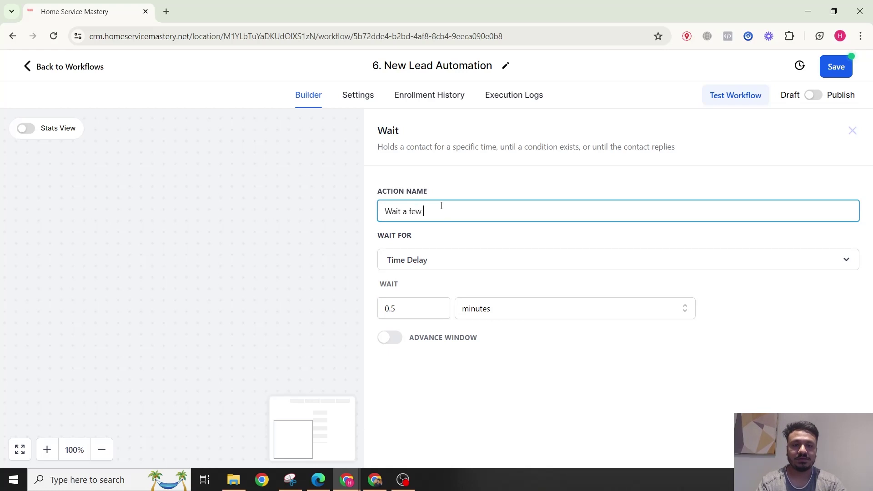
text(a few seconds)
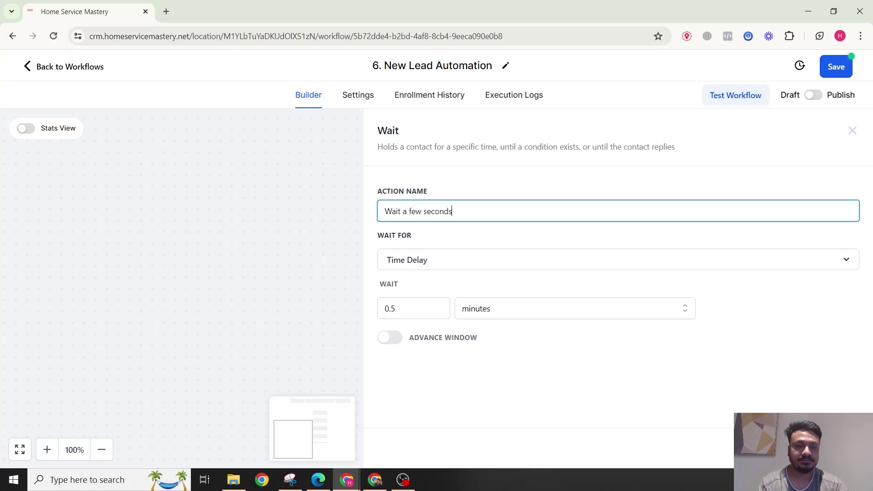
click(837, 449)
Add a Send Email step with the saved sender name, company address and form-submission thank-you subject.
click(437, 311)
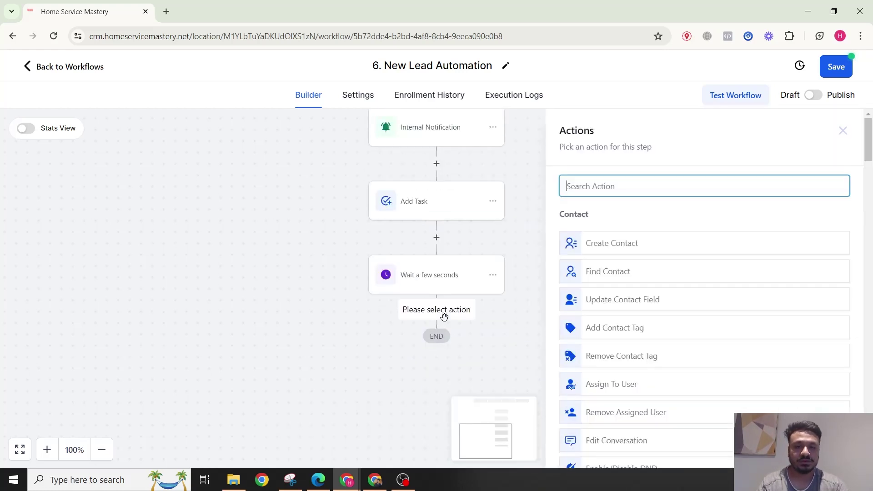
text(sen)
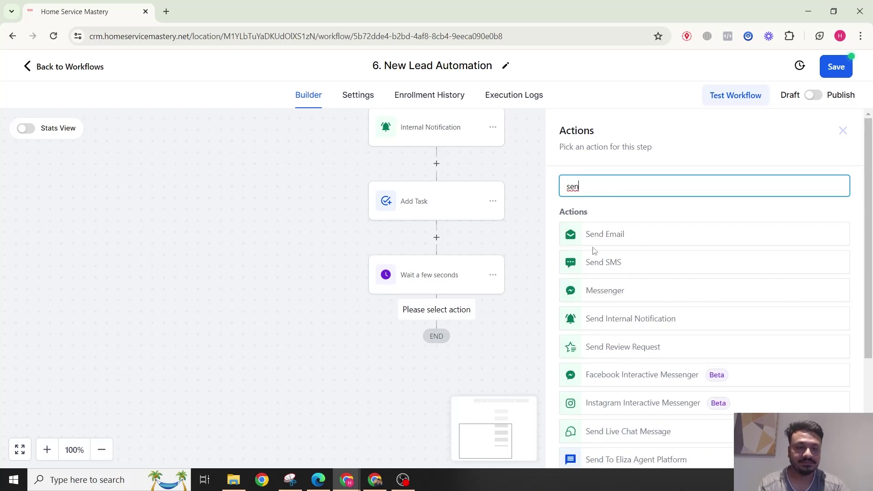
click(593, 241)
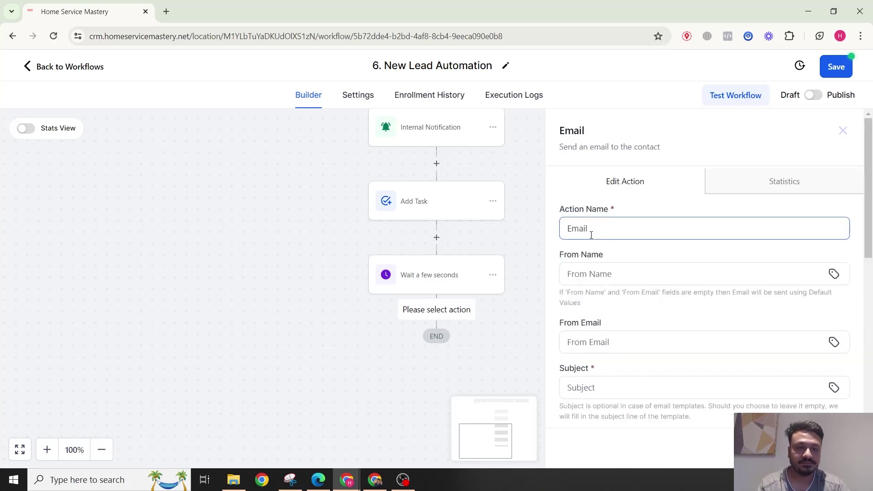
click(616, 274)
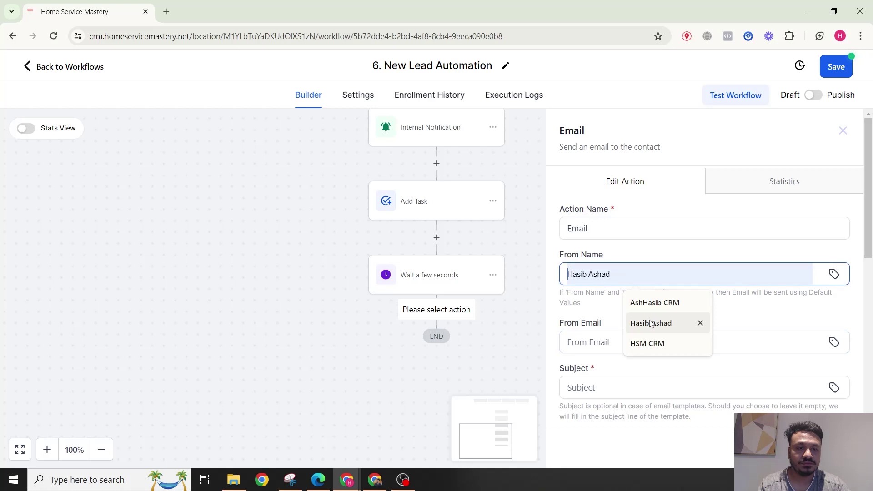
click(650, 323)
click(605, 339)
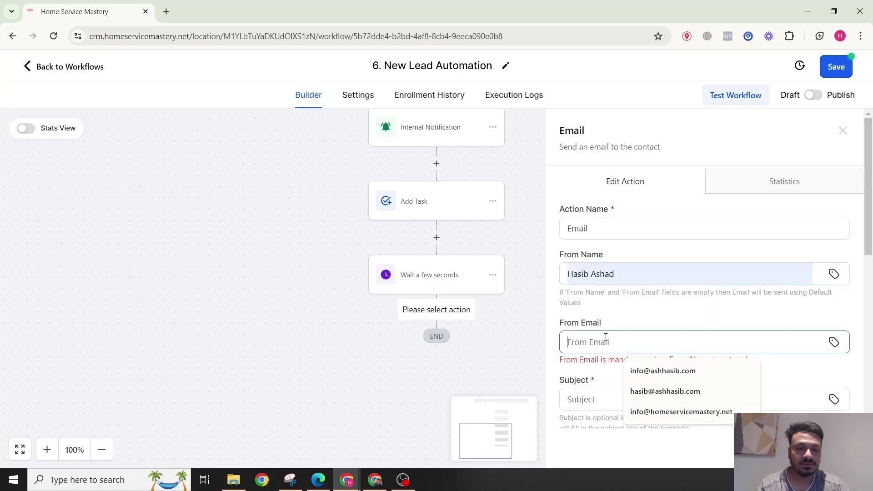
click(651, 371)
scroll(643, 318, down, 3)
click(604, 217)
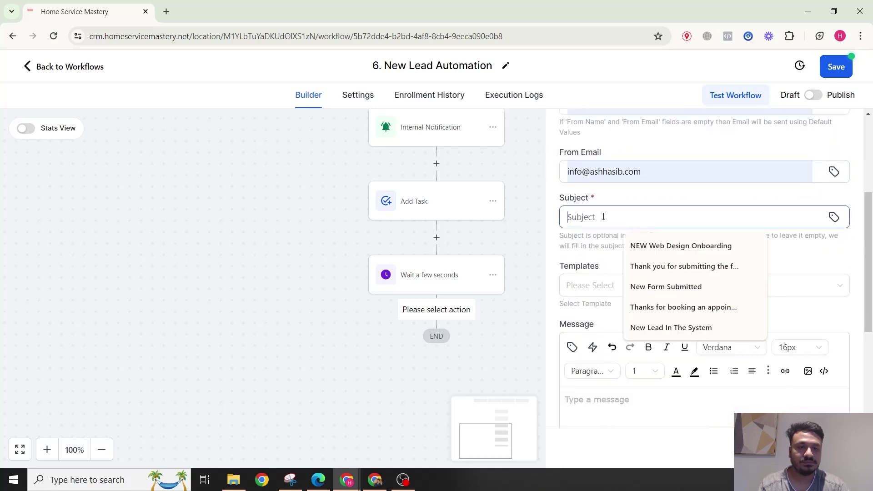
click(678, 267)
Write 'Hi {{contact.first_name}}, thanks for reaching out. I will be in touch shortly.' and copy it.
scroll(658, 271, down, 3)
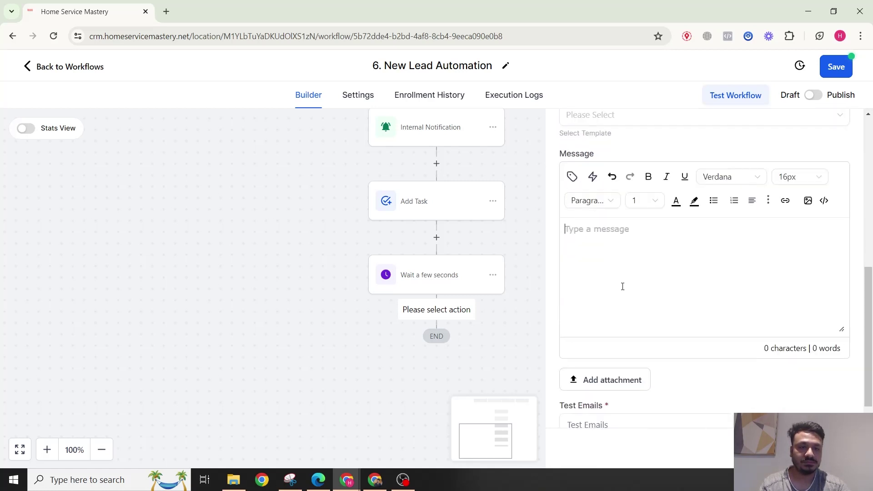
text(Hi, thanks for )
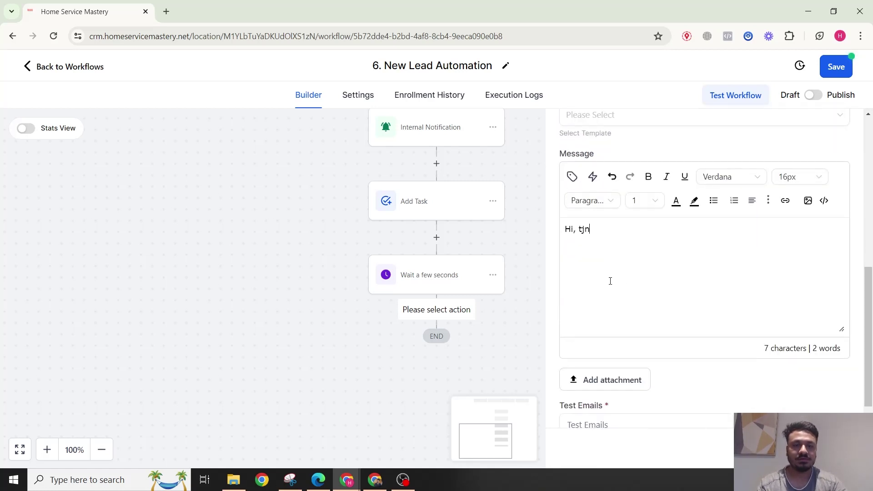
text(reaching out.)
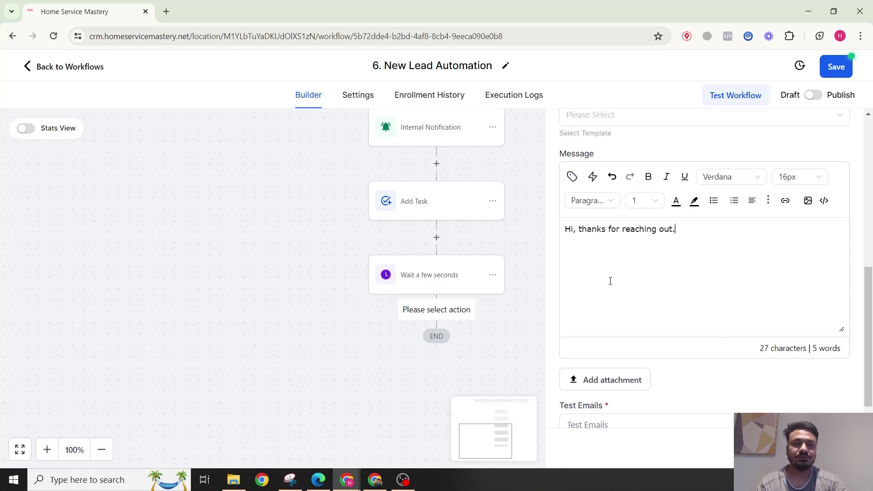
text( I will be in touch hs)
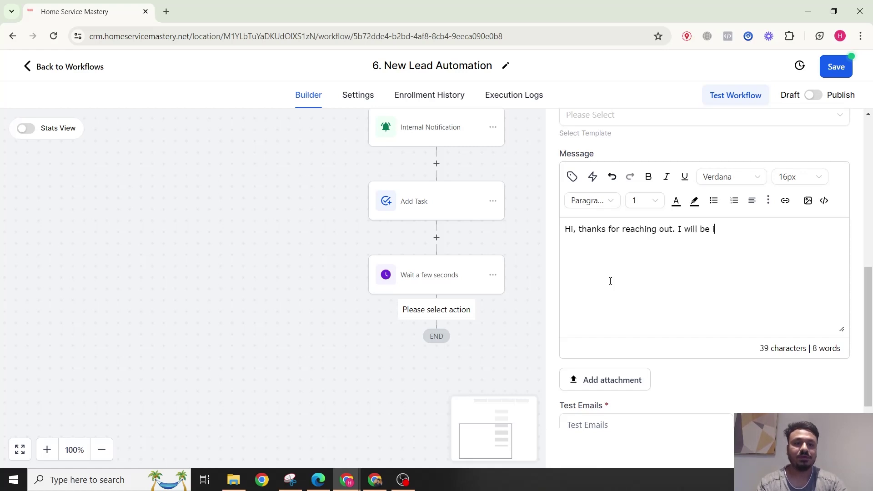
key(BackSpace)
key(BackSpace)
text(shortly.)
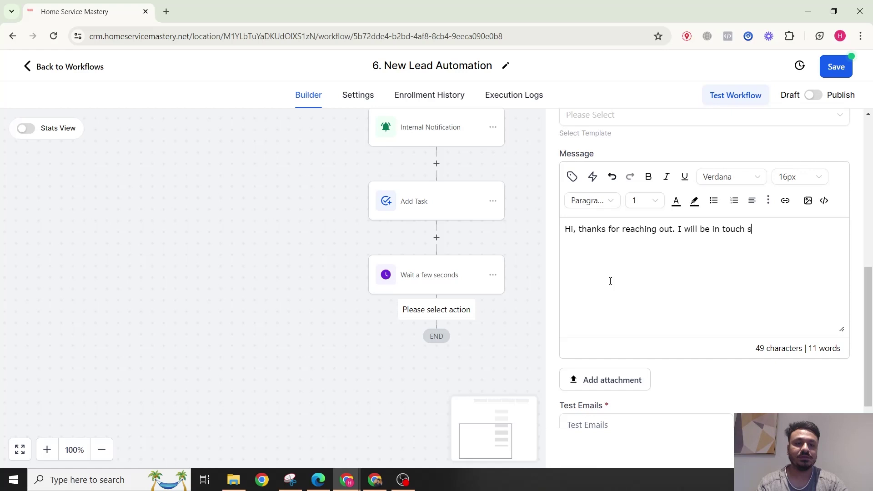
click(577, 229)
click(572, 177)
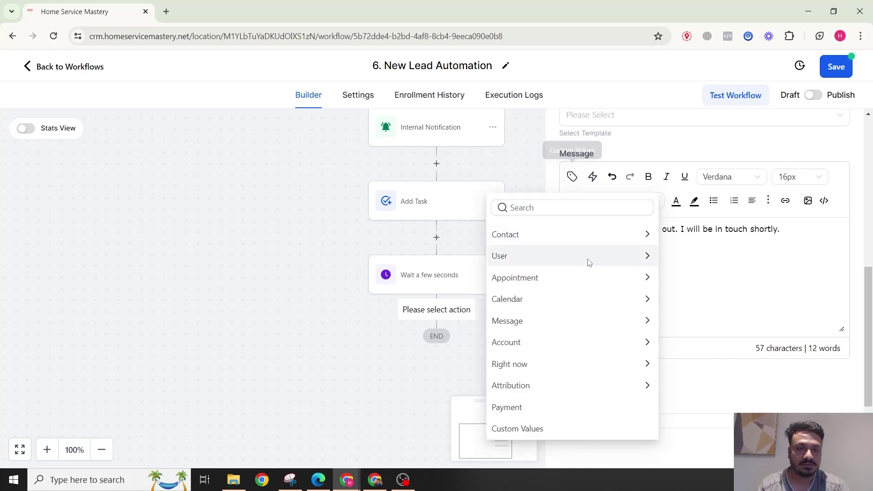
click(577, 233)
click(527, 276)
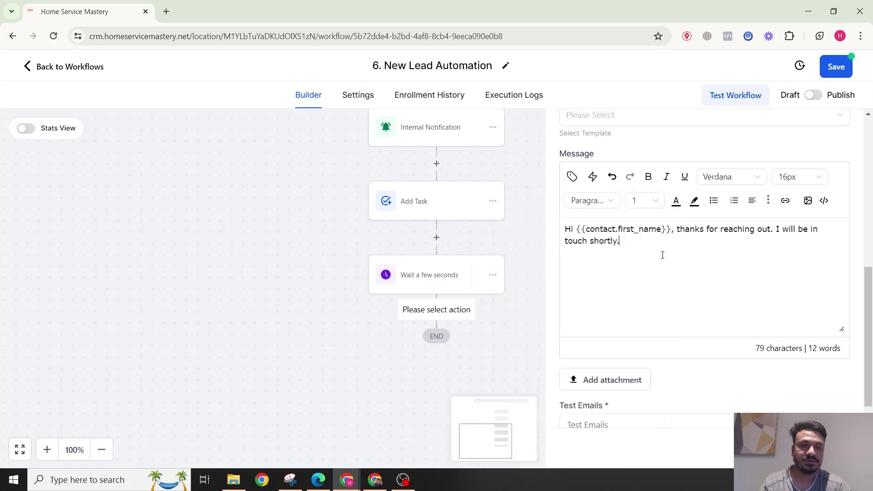
key(ctrl+a)
key(ctrl+c)
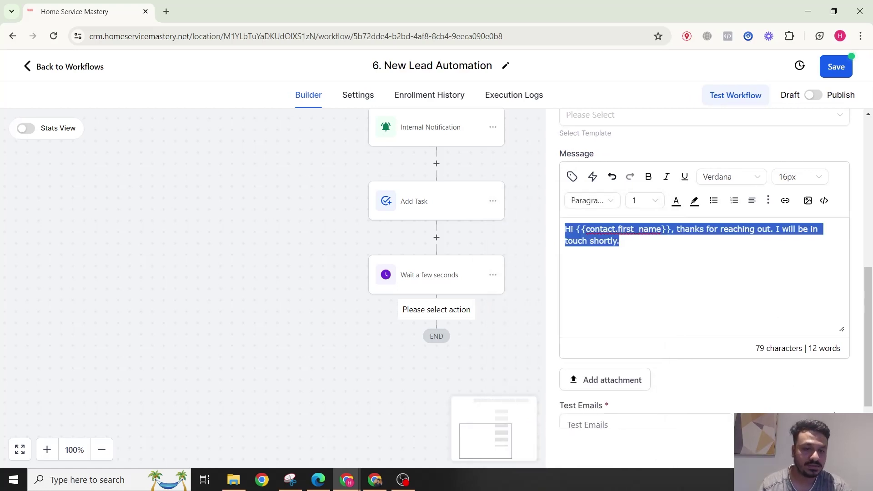
Add a Send SMS step after the Email, pasting the same thank-you message.
click(436, 384)
text(s)
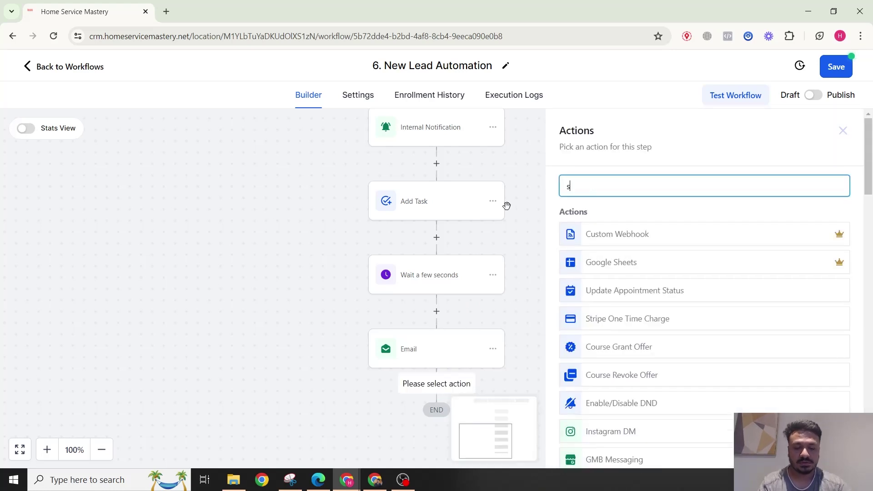
text(ms)
click(607, 238)
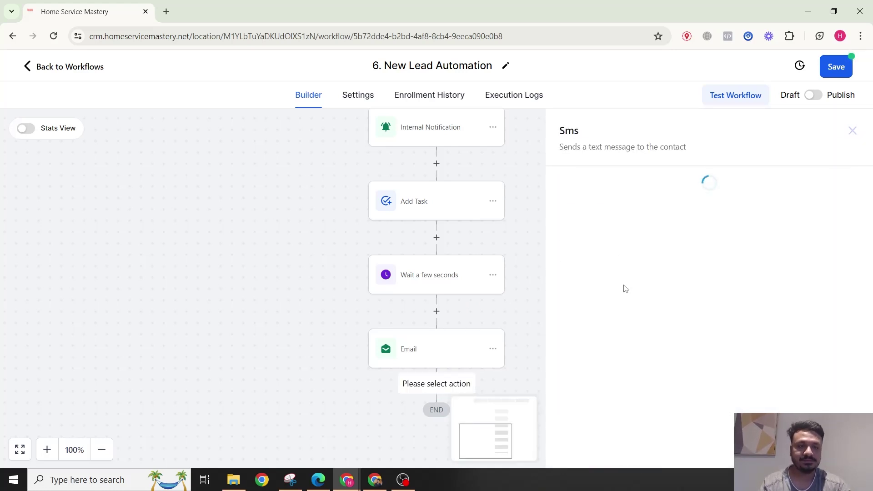
key(ctrl+v)
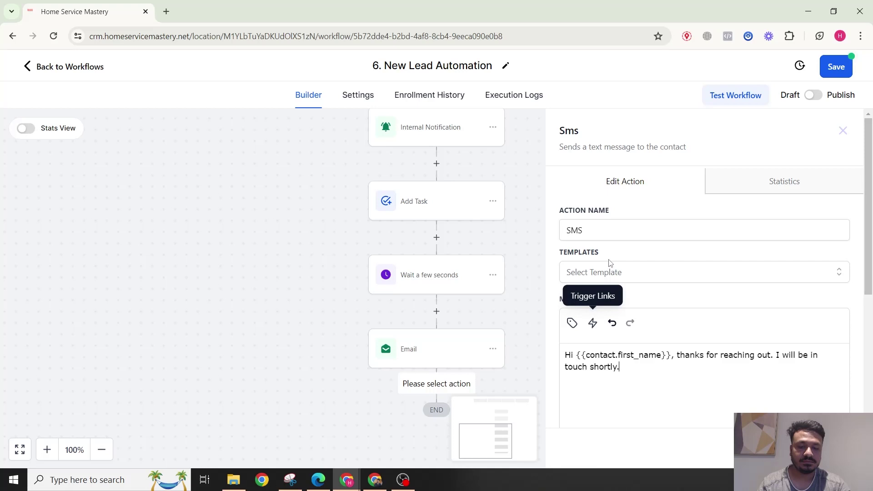
scroll(628, 255, down, 2)
click(821, 455)
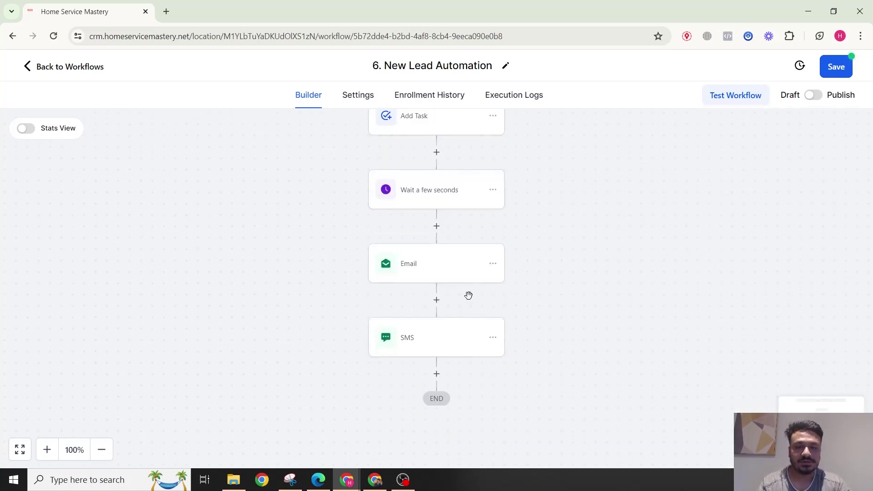
Save the workflow.
scroll(448, 267, up, 5)
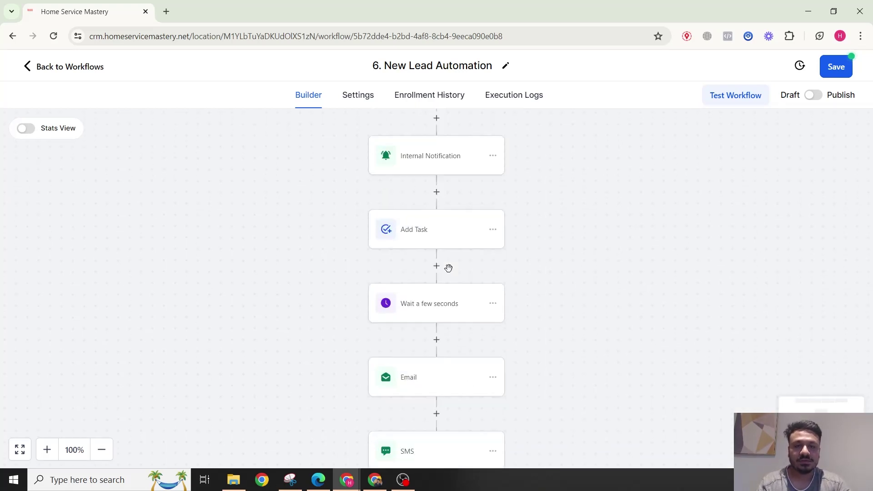
scroll(464, 255, down, 6)
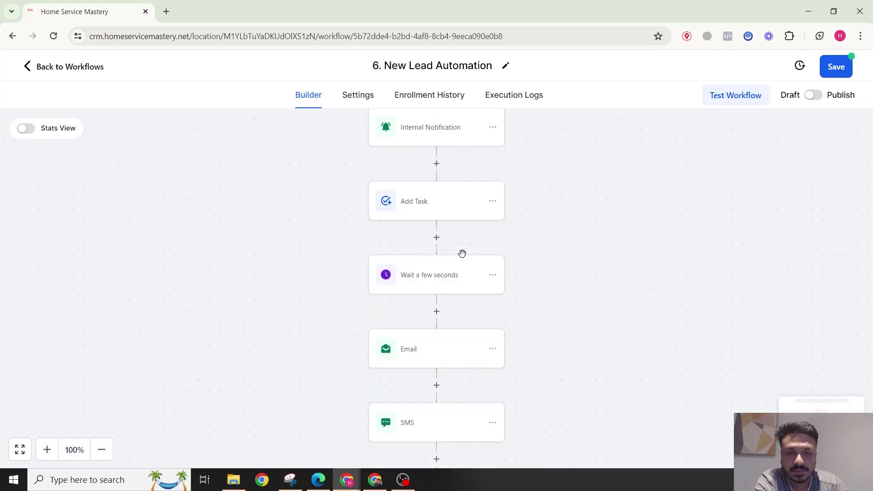
scroll(463, 254, up, 4)
click(836, 67)
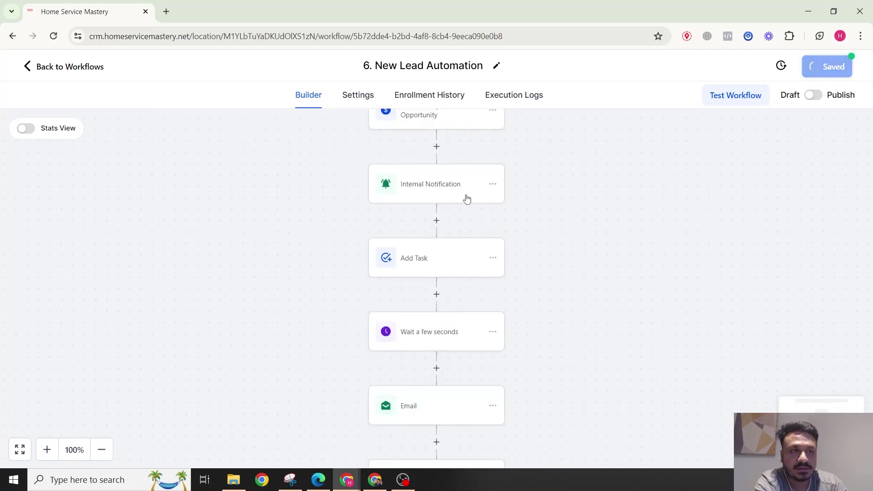
scroll(413, 197, up, 6)
scroll(414, 200, down, 8)
scroll(417, 202, down, 2)
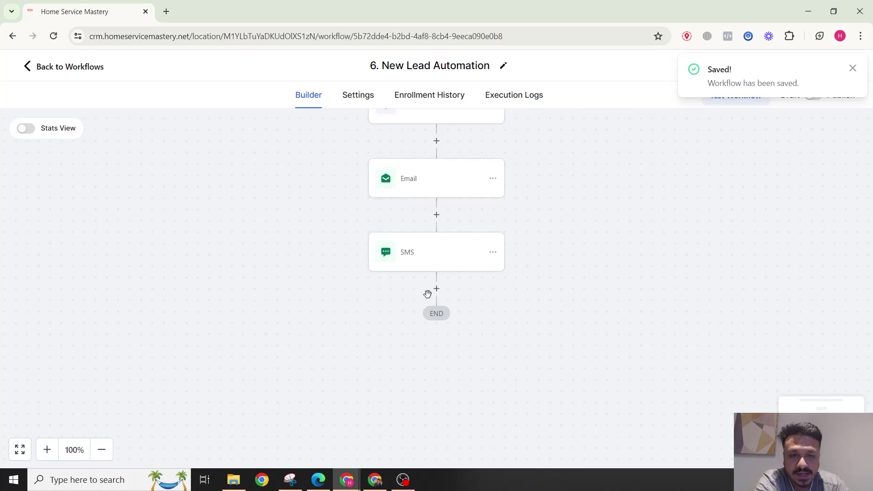
Add a Wait step after SMS that waits for a Contact Reply to the Email or SMS.
click(437, 290)
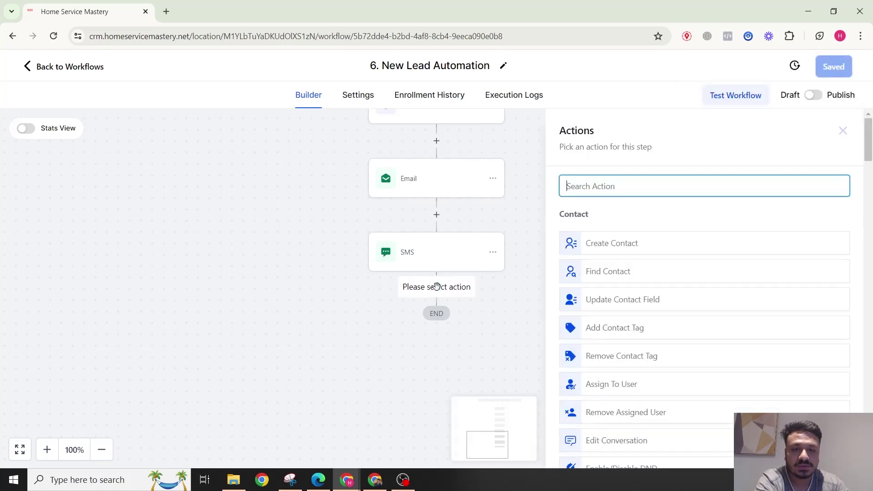
text(wai)
click(614, 237)
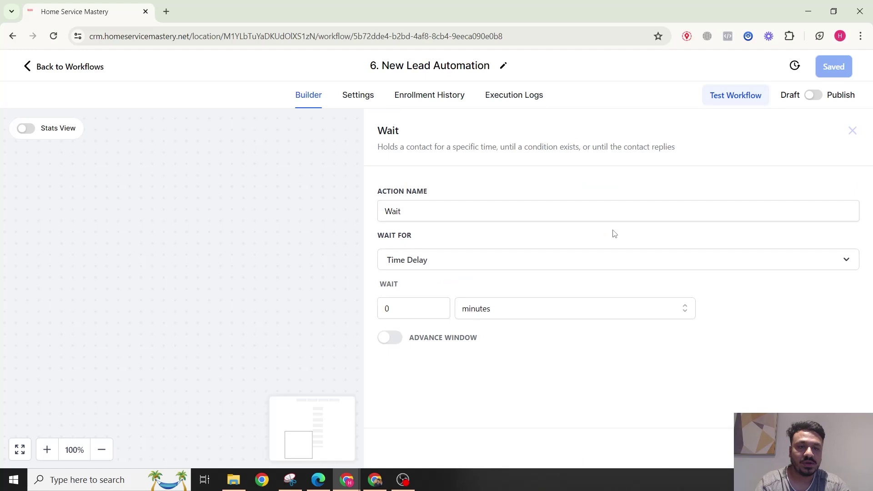
click(438, 311)
click(413, 260)
scroll(453, 325, down, 2)
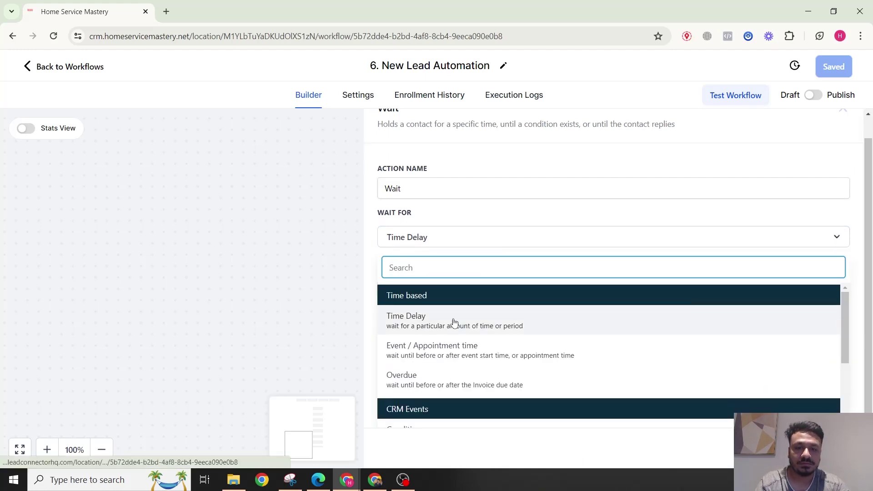
scroll(455, 335, down, 1)
click(427, 400)
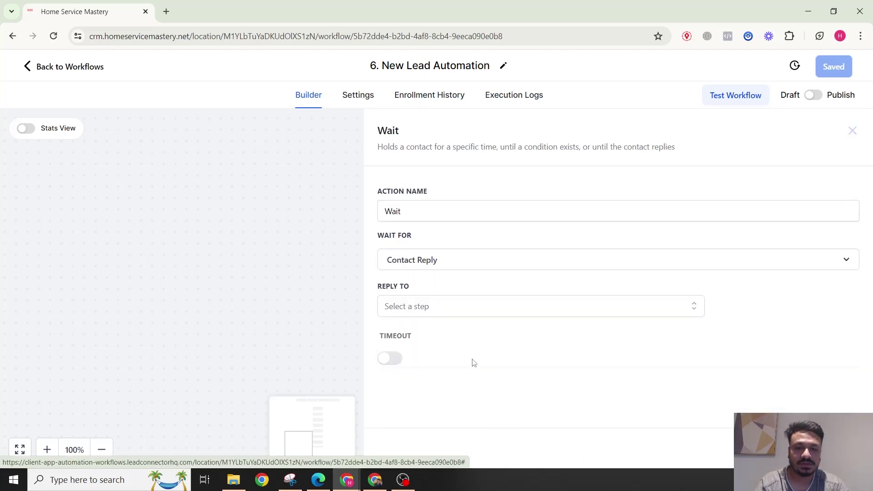
click(427, 307)
click(426, 381)
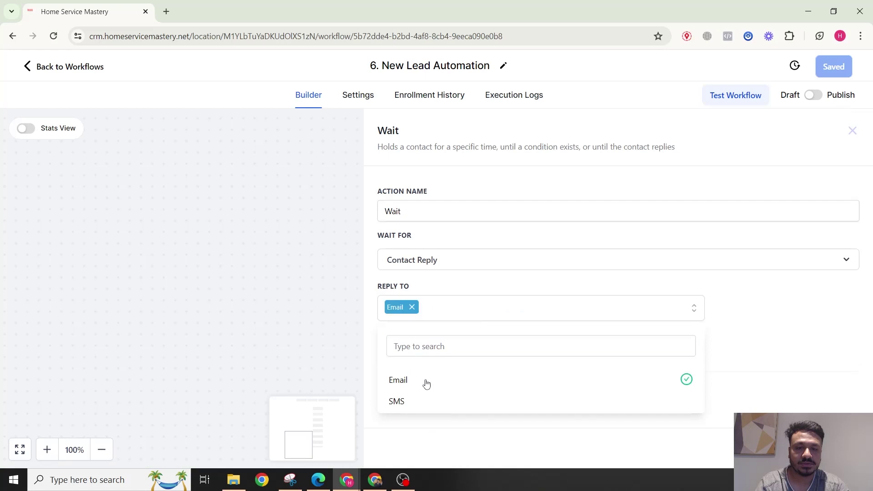
click(407, 403)
click(650, 279)
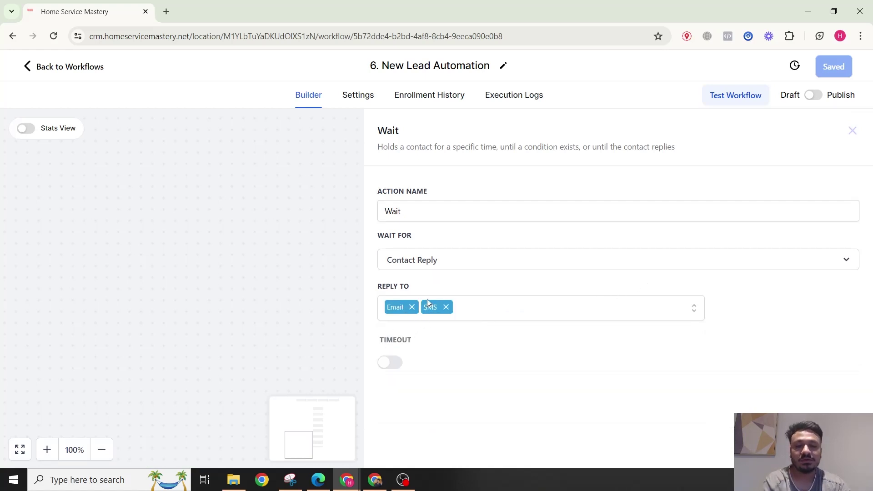
Set a 1-day reply timeout and name the step 'Wait for 1 day for contact to reply'.
click(389, 362)
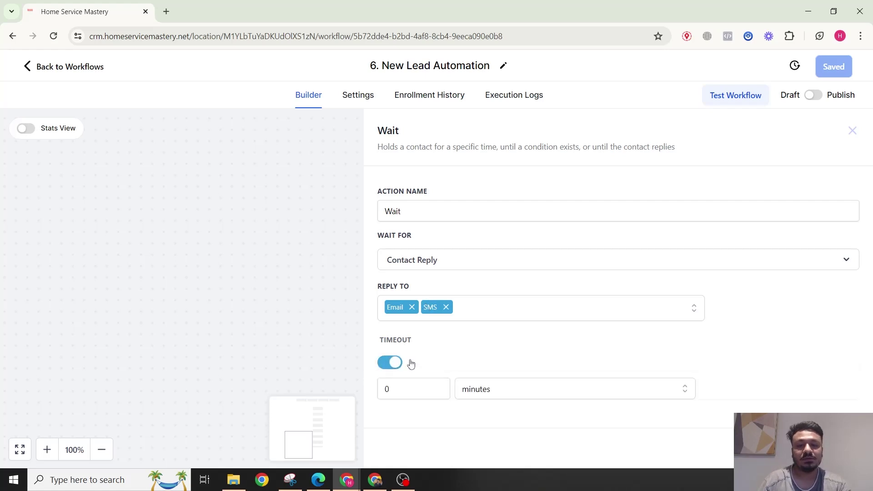
drag(435, 390, 378, 390)
text(1)
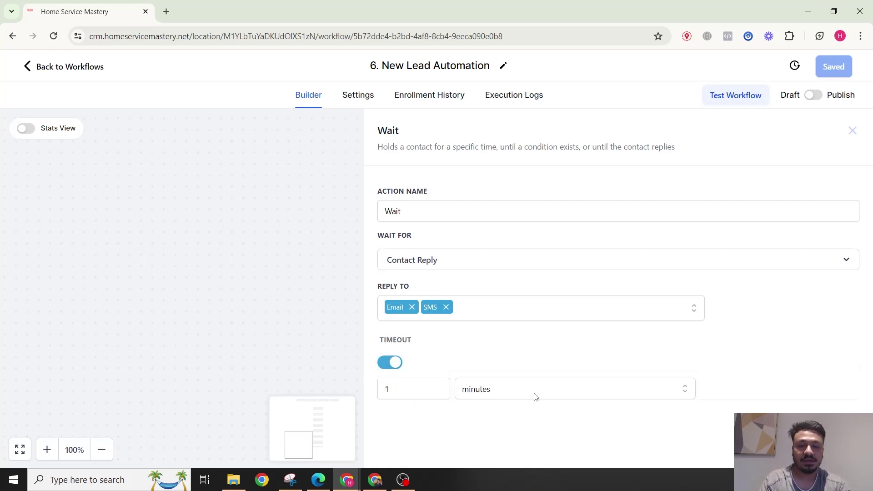
click(535, 394)
click(490, 415)
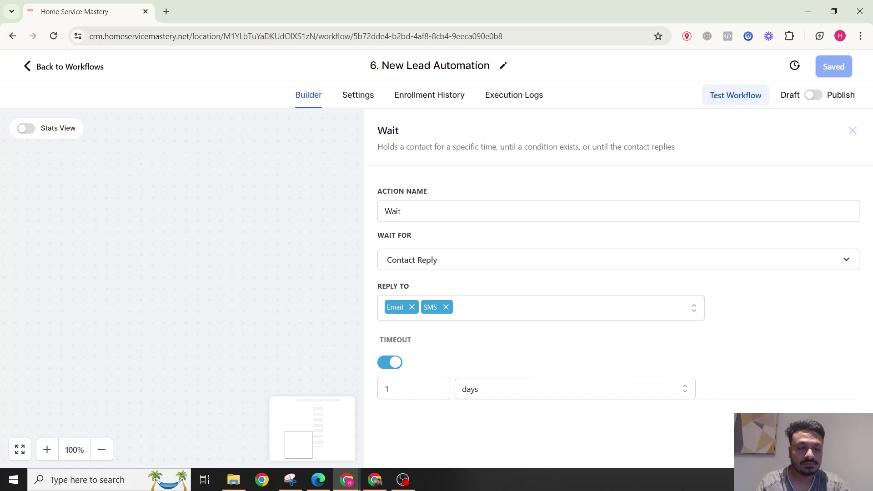
click(458, 205)
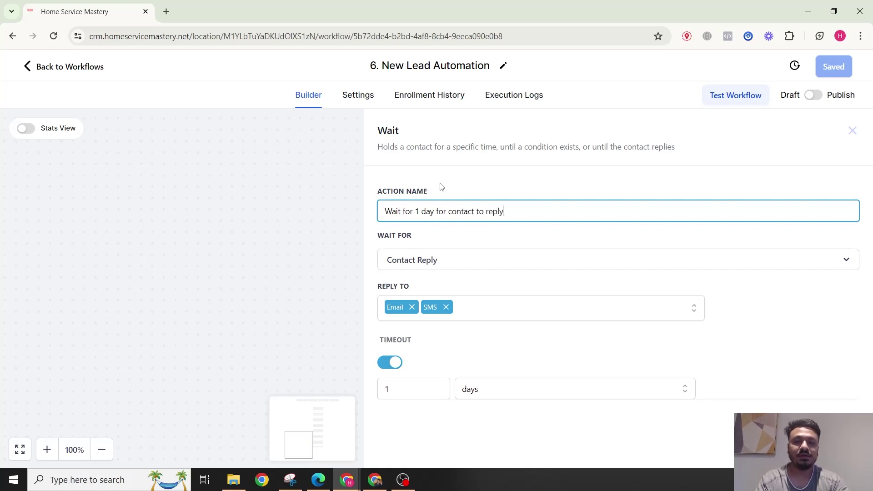
key(Return)
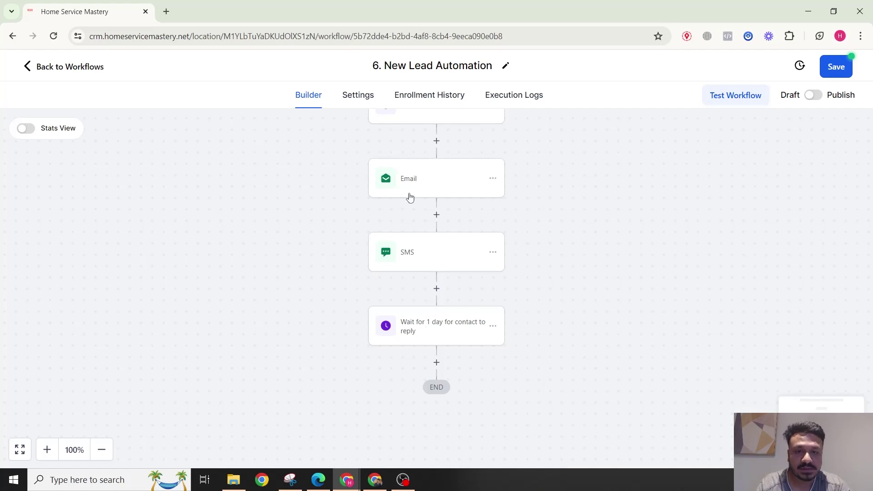
Append 'Would you like to know any other information? Please reply' to the Email message.
click(448, 187)
scroll(700, 316, down, 6)
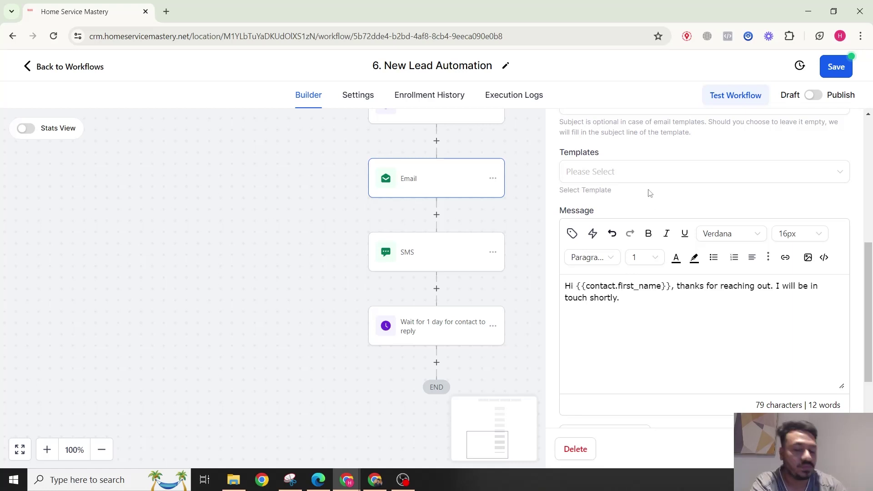
click(626, 318)
text(Would)
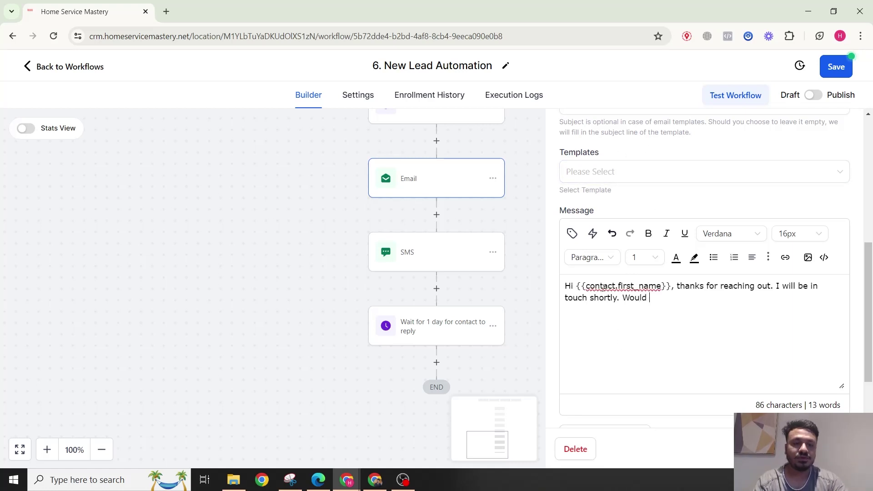
text( you like)
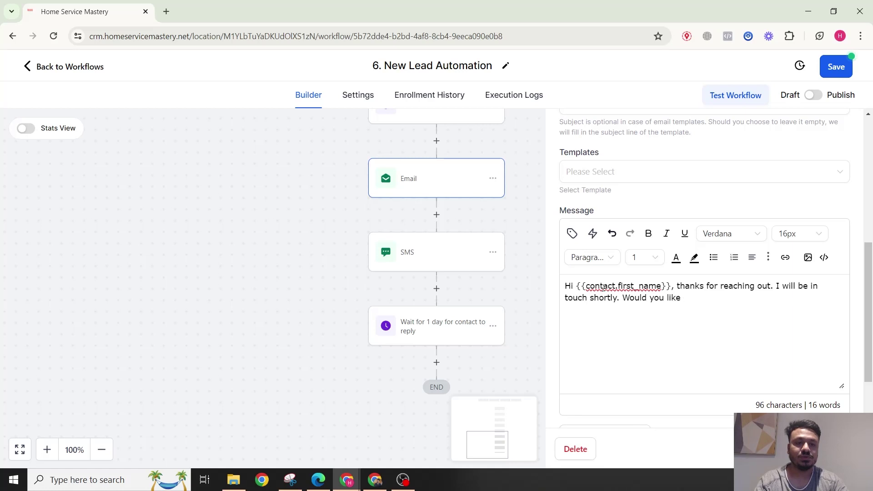
text( to know an)
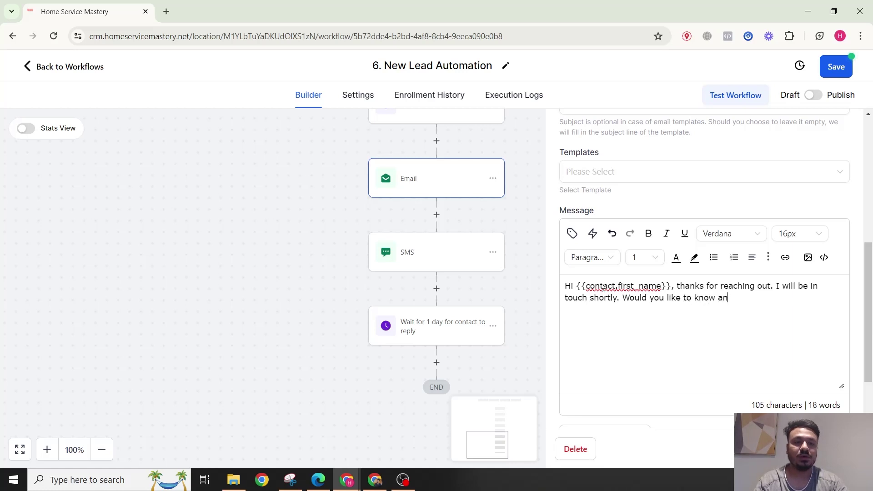
text(y other informa)
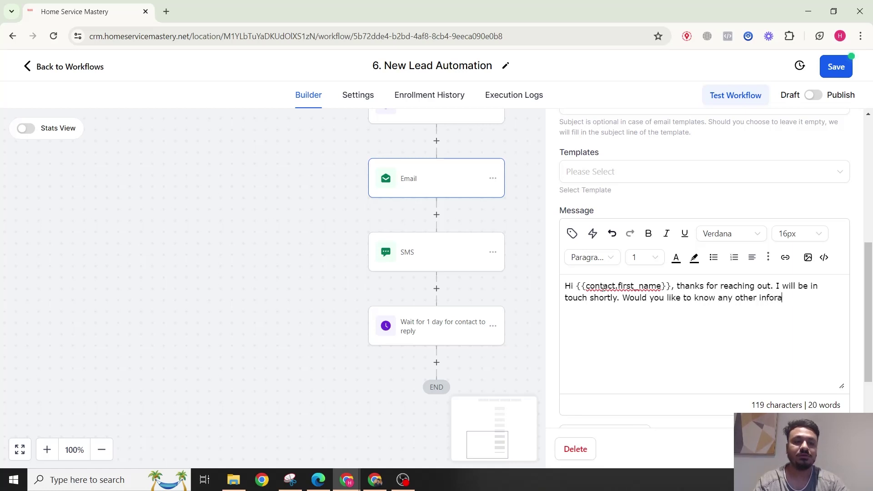
key(BackSpace)
text(mation? Please reply)
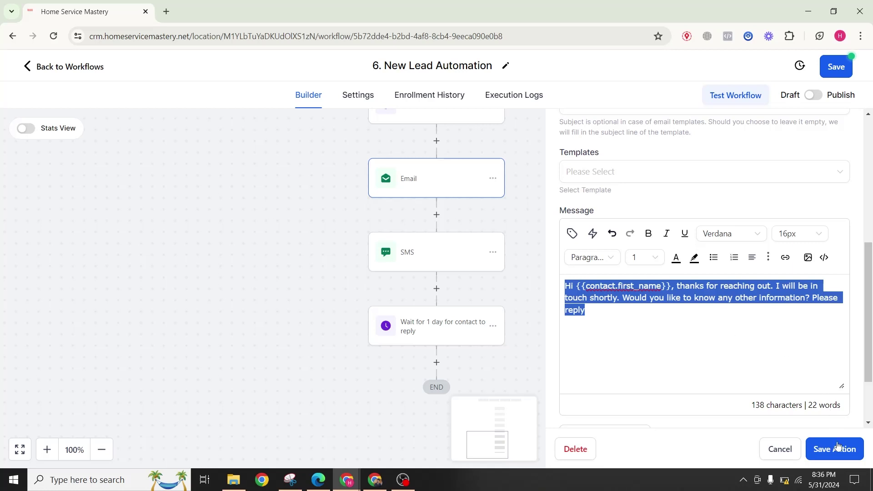
click(834, 449)
Replace the SMS text with the updated message, re-save the wait, and add a step below it.
click(438, 260)
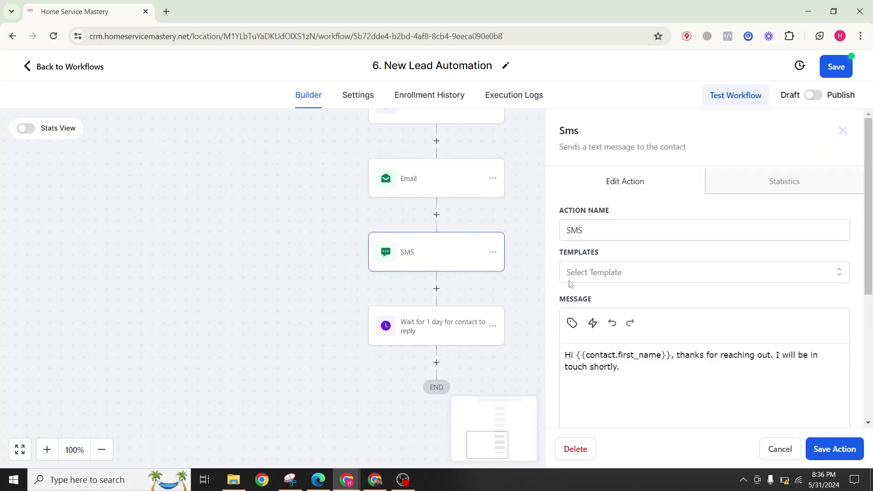
triple_click(643, 370)
key(ctrl+v)
click(811, 445)
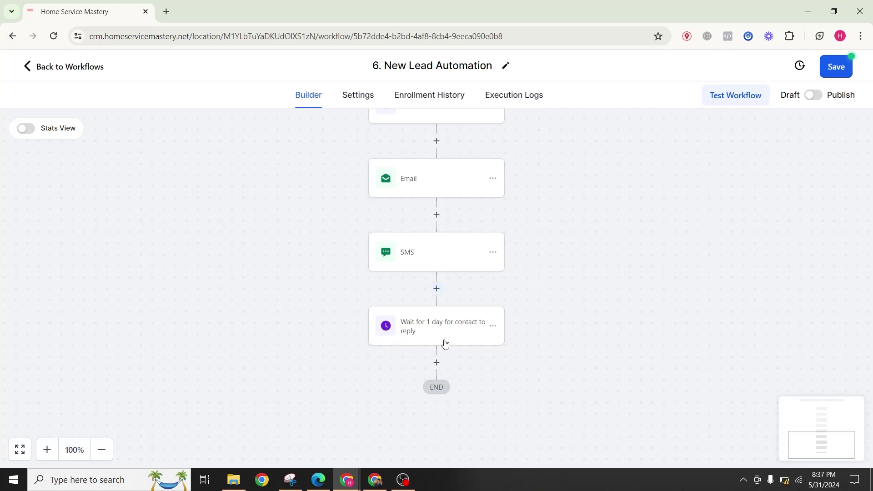
click(433, 331)
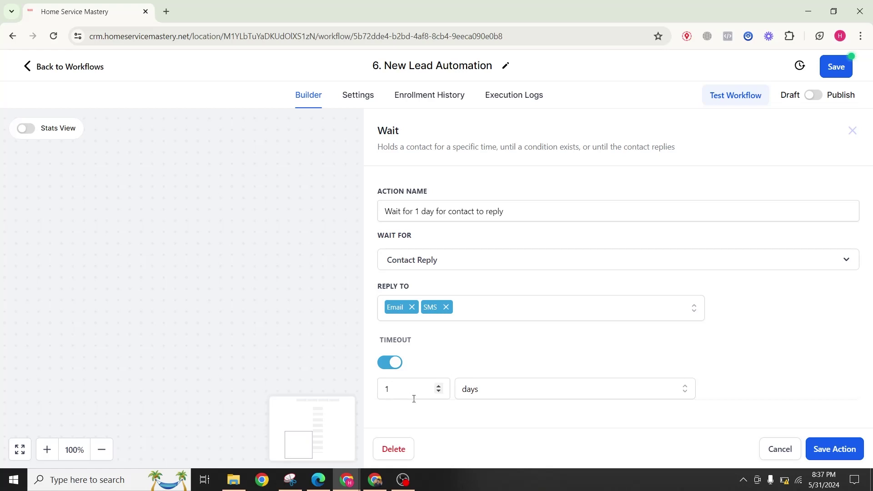
click(836, 449)
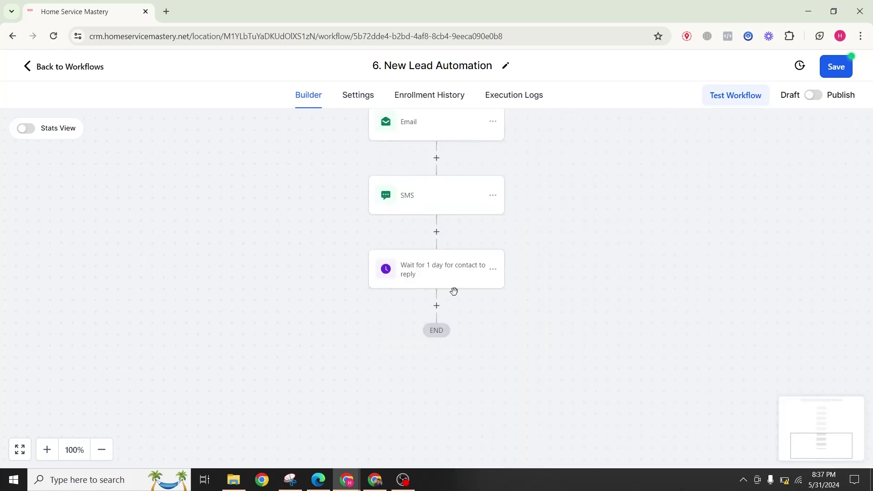
click(437, 306)
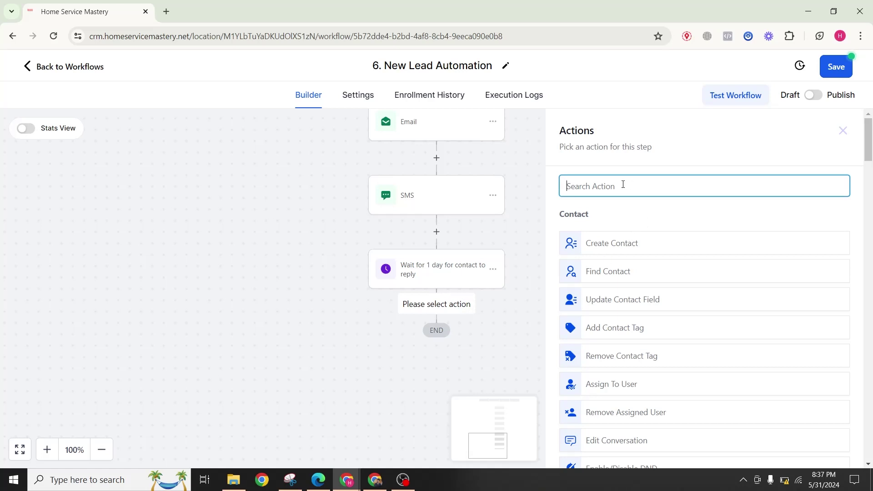
Add an If / Else condition checking that Contact replied is True.
text(if)
click(617, 233)
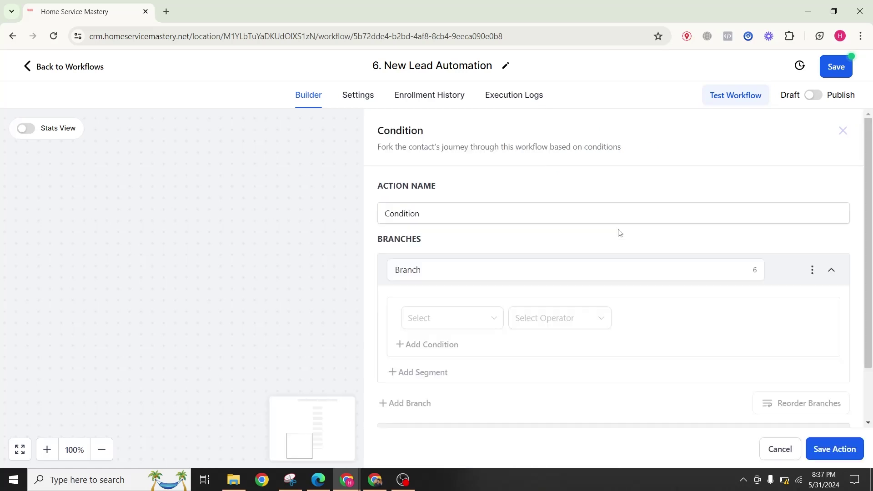
click(465, 263)
click(454, 317)
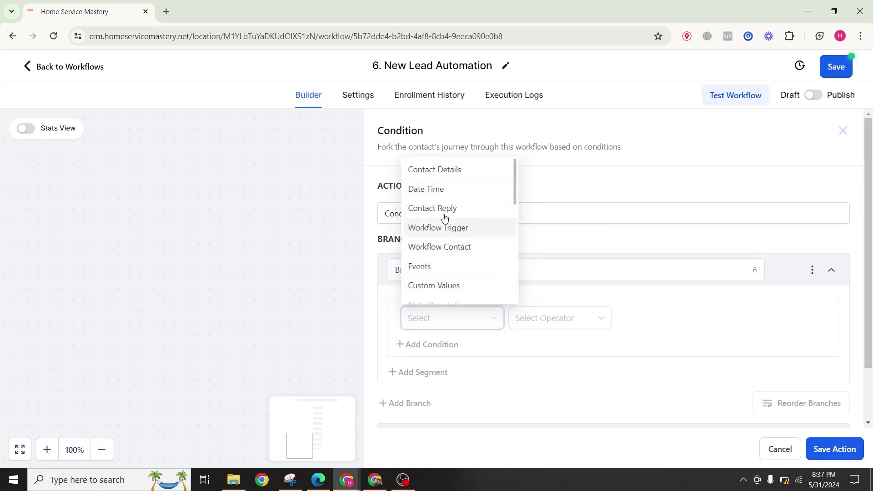
click(428, 209)
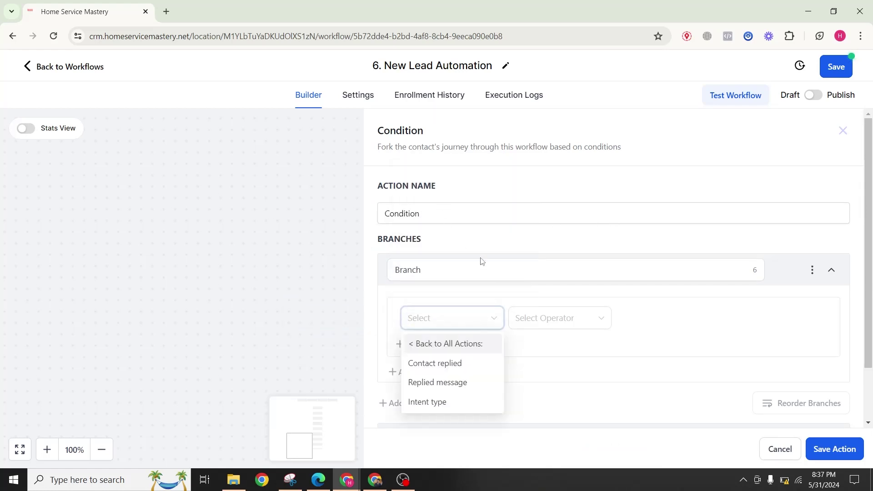
click(447, 366)
click(559, 327)
click(540, 344)
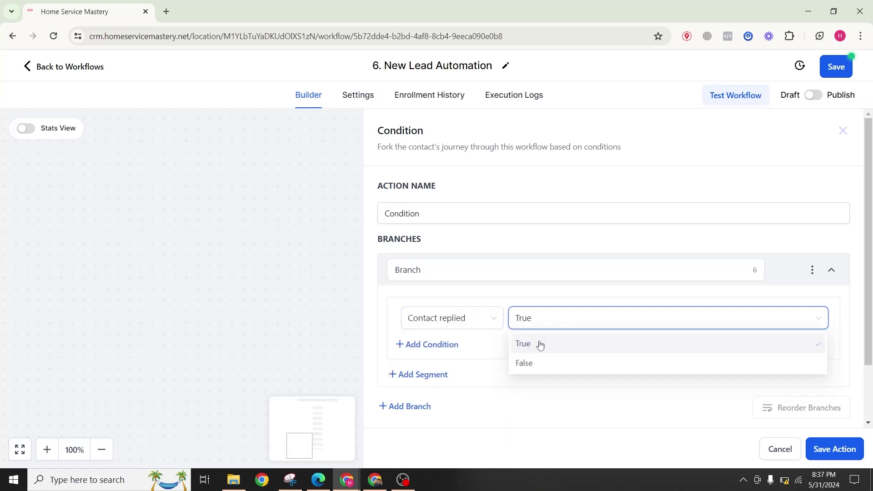
Name the branches 'Replied' and 'Did Not Reply' and save the condition.
scroll(480, 319, down, 1)
click(407, 408)
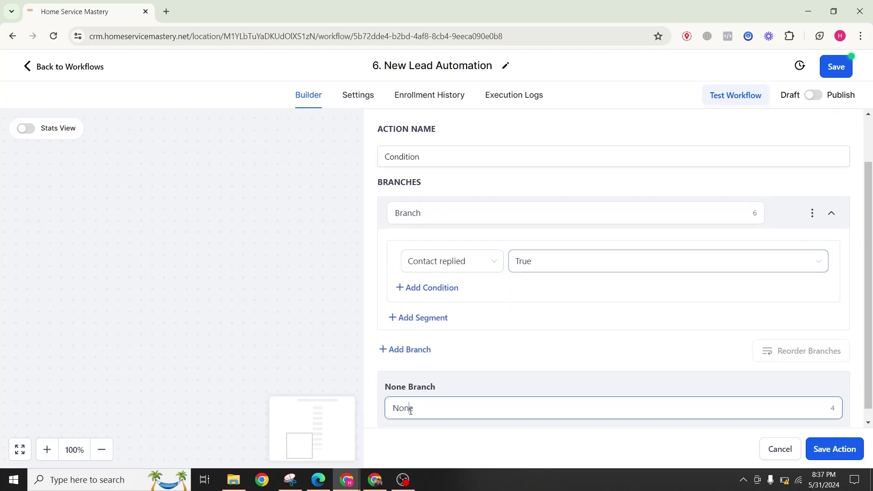
drag(407, 408, 382, 391)
text(Did Not)
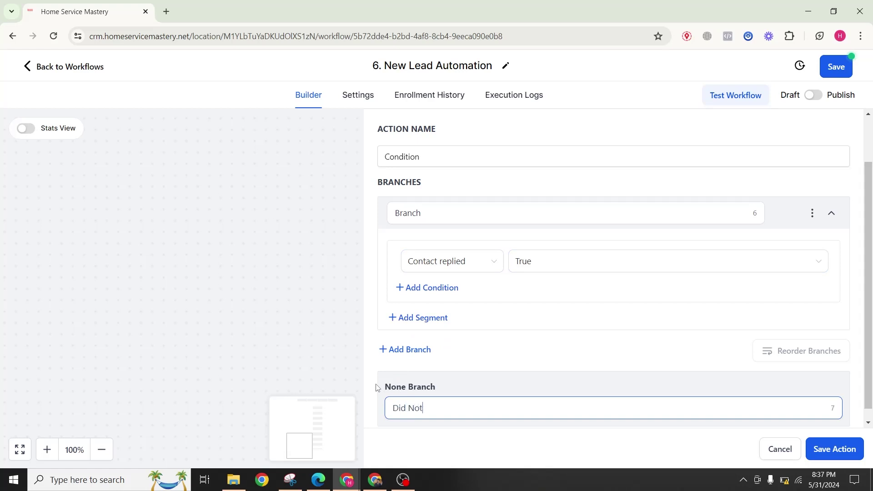
text( Reply)
scroll(478, 257, up, 1)
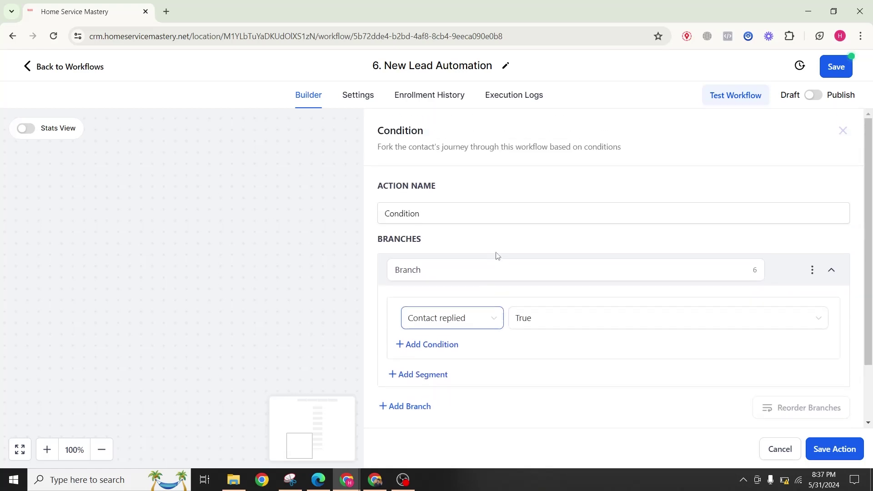
click(482, 267)
double_click(481, 268)
text(Replied)
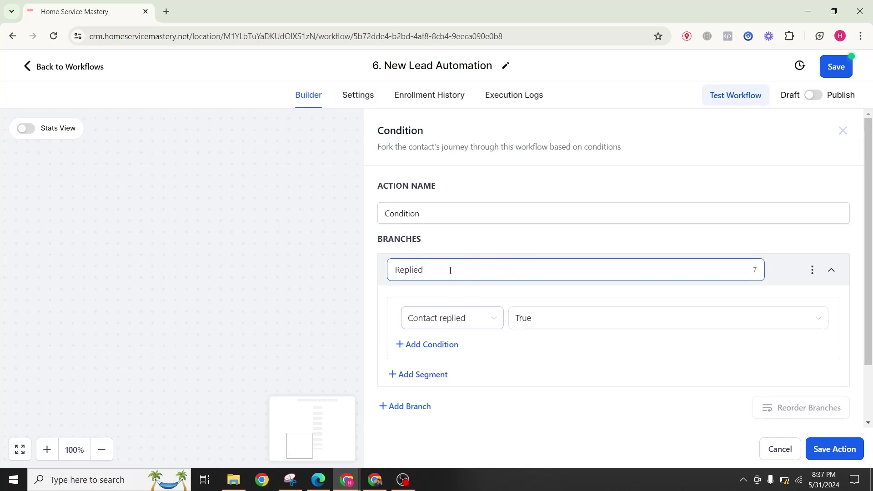
double_click(425, 213)
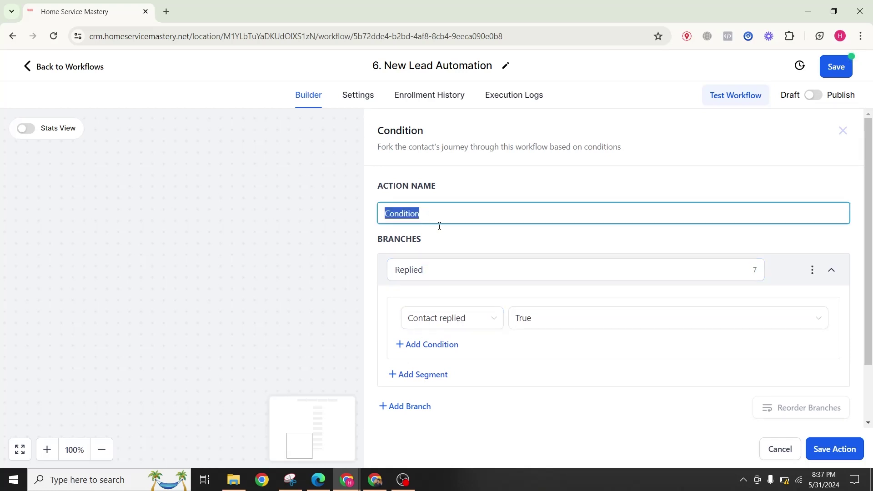
click(834, 449)
Under Replied, add Create Or Update Opportunity: LEAD pipeline, Responded stage, named by the contact's full name.
scroll(427, 273, down, 2)
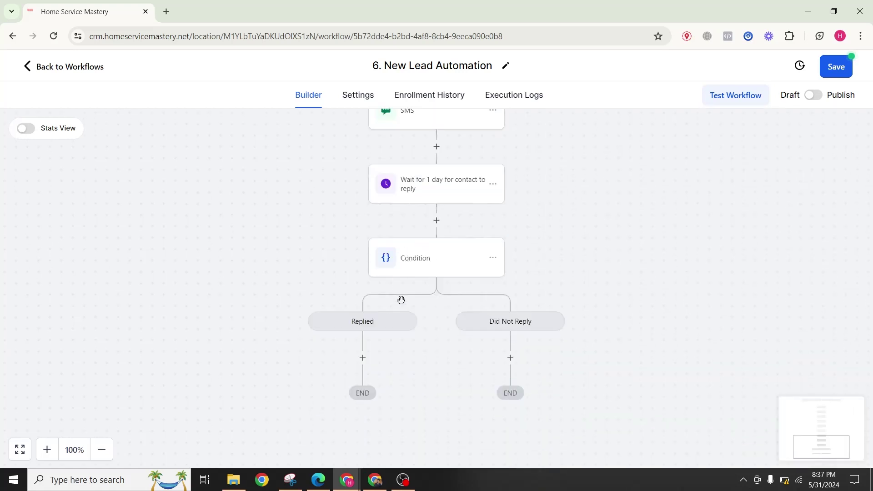
click(364, 359)
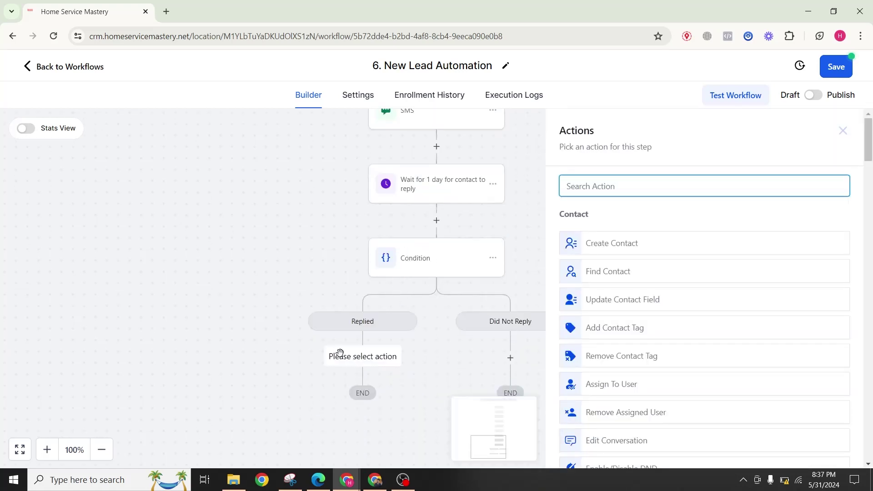
text(update)
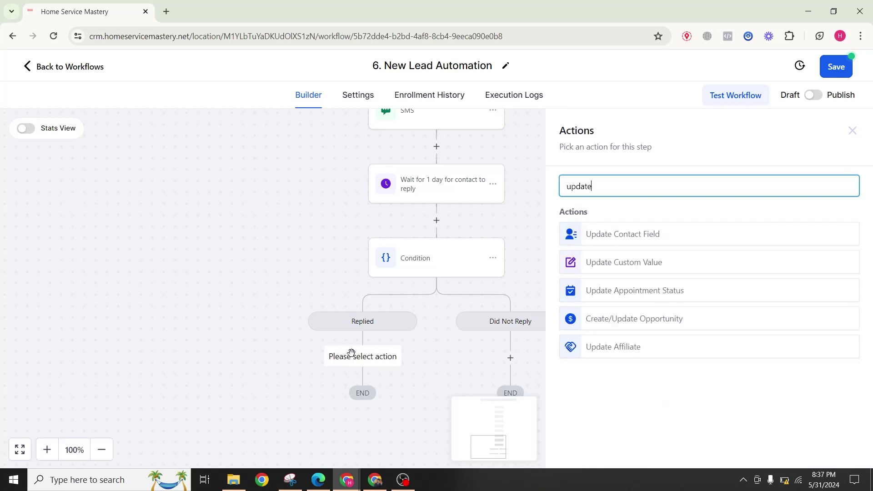
click(632, 318)
click(577, 257)
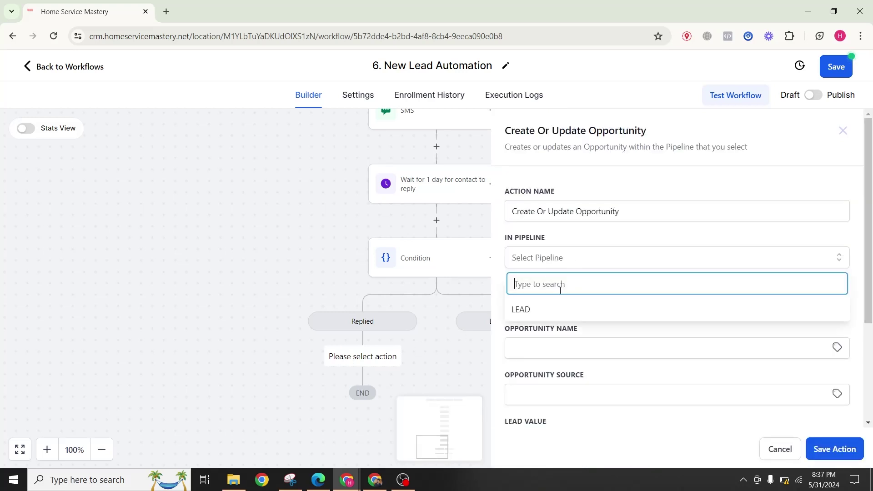
click(591, 308)
click(592, 303)
click(551, 374)
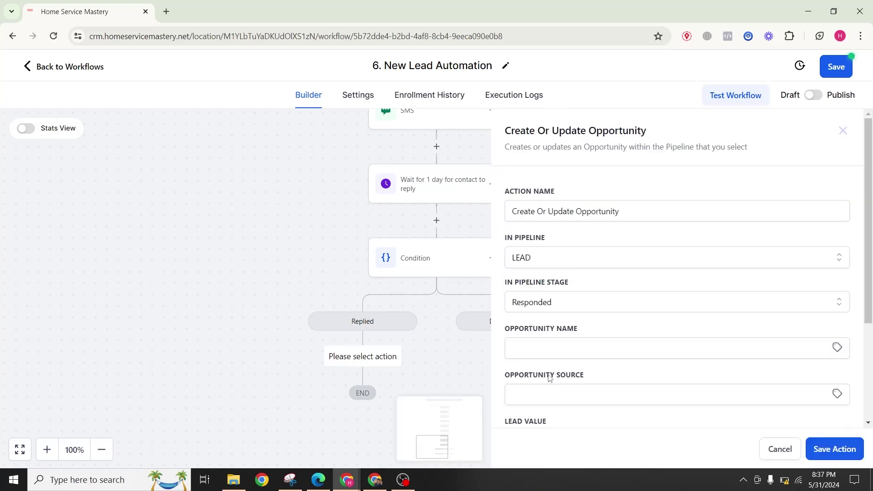
click(838, 347)
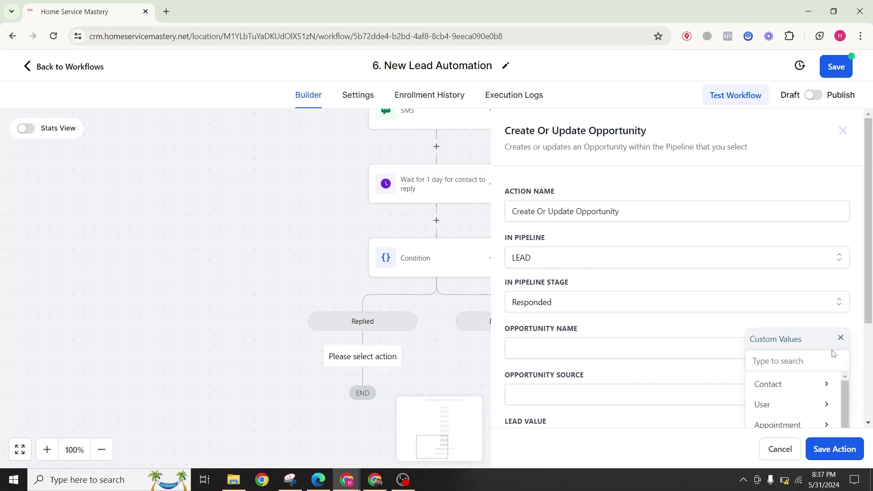
click(799, 385)
click(784, 385)
scroll(727, 350, down, 3)
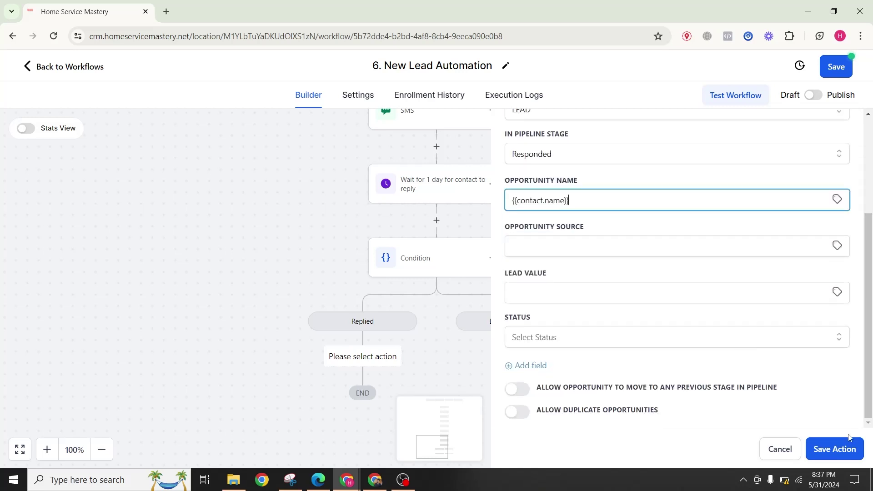
click(463, 356)
Re-save the condition and opportunity steps, then start a new step under Did Not Reply.
scroll(396, 363, down, 1)
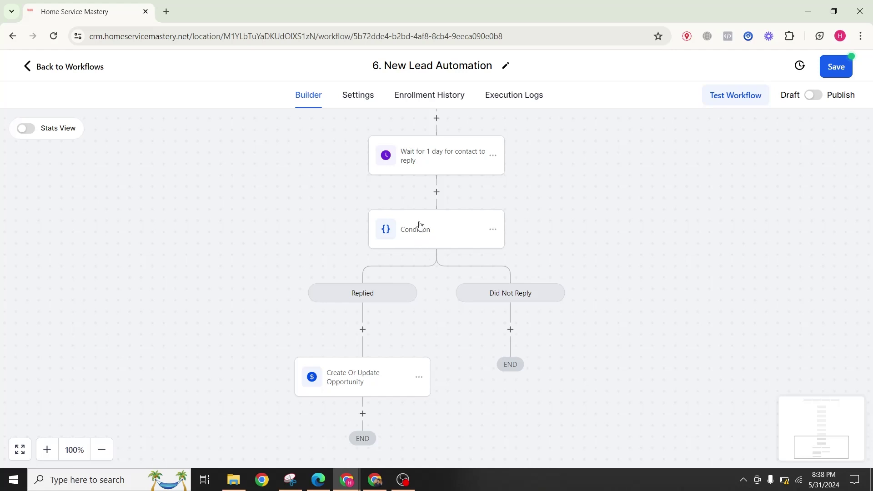
click(419, 226)
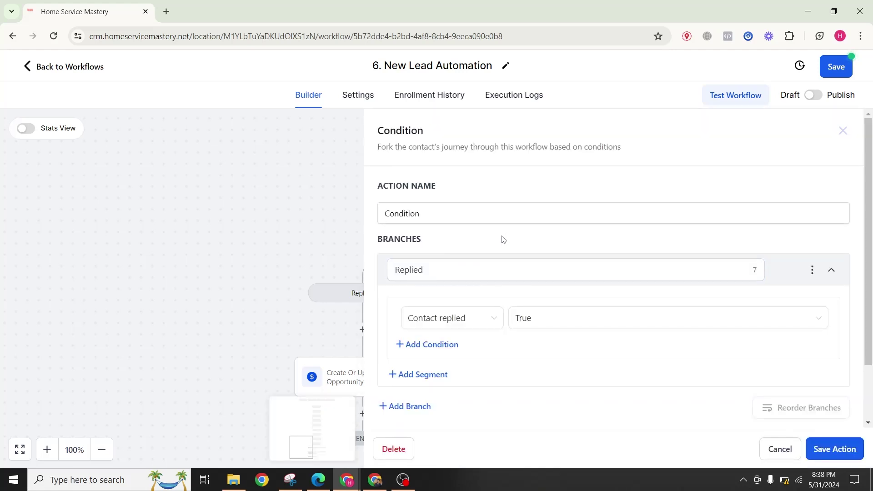
scroll(510, 233, down, 2)
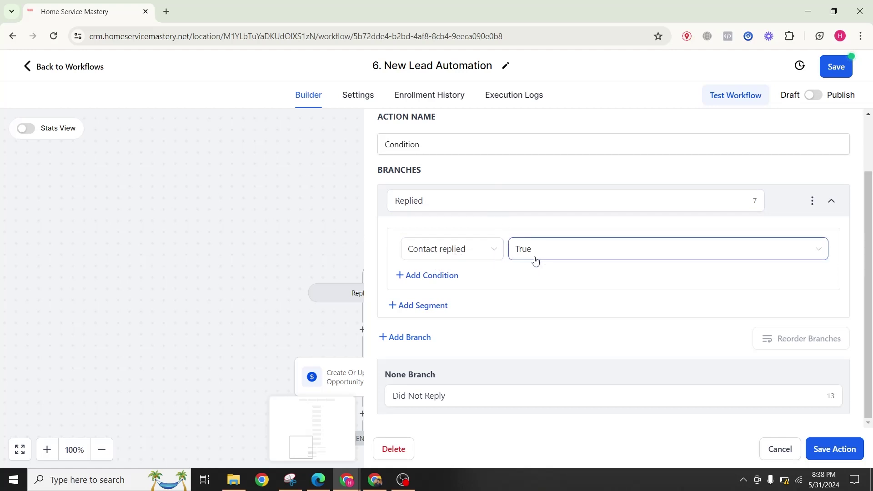
click(819, 450)
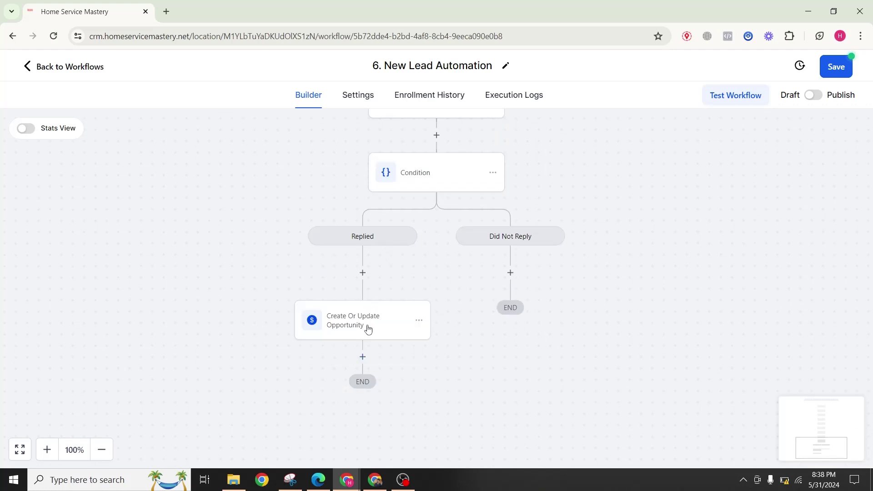
click(368, 327)
scroll(607, 298, down, 3)
scroll(835, 144, up, 3)
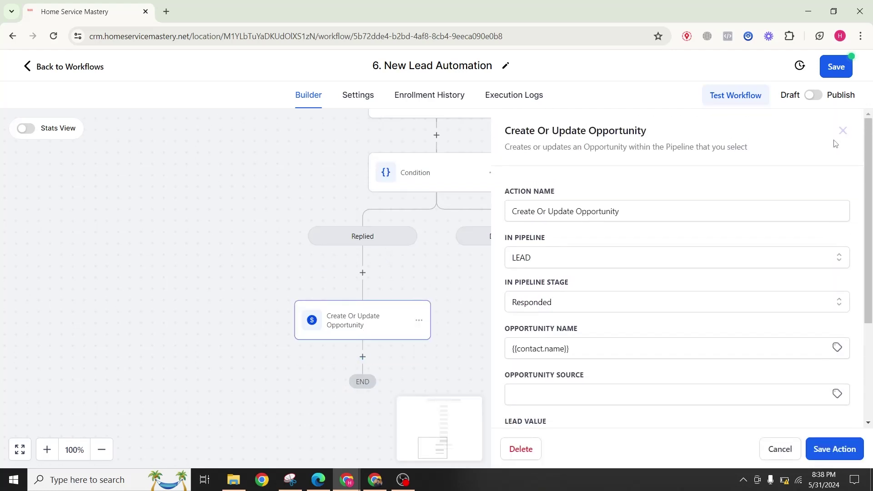
click(823, 449)
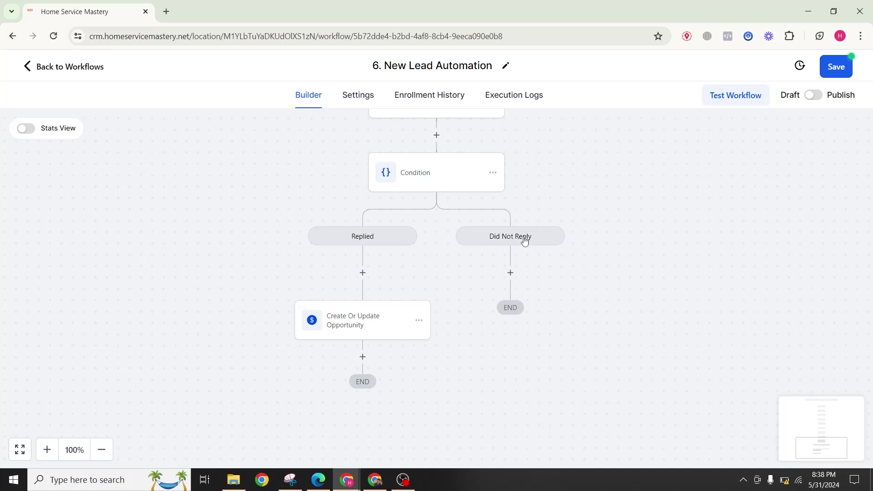
click(511, 271)
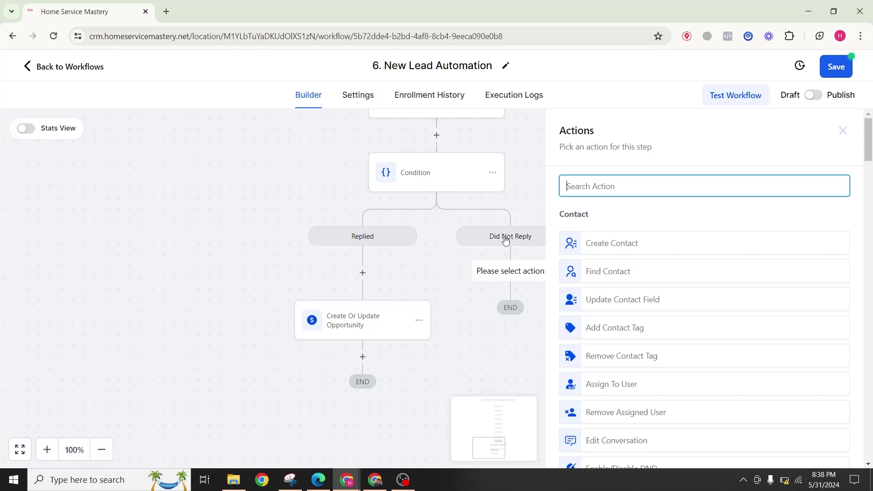
Add a Send Email step with the saved sender name and address, subject 'Waiting to hear from you'.
text(e)
key(BackSpace)
text(ema)
click(582, 235)
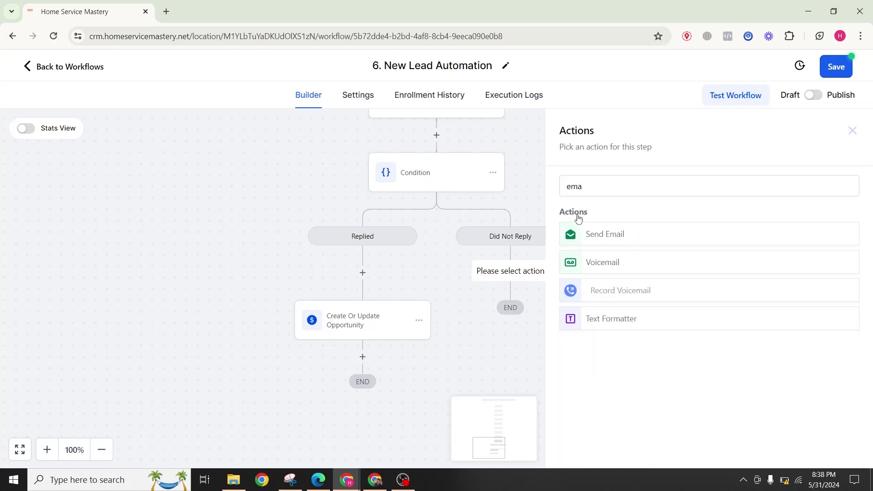
click(593, 276)
click(655, 324)
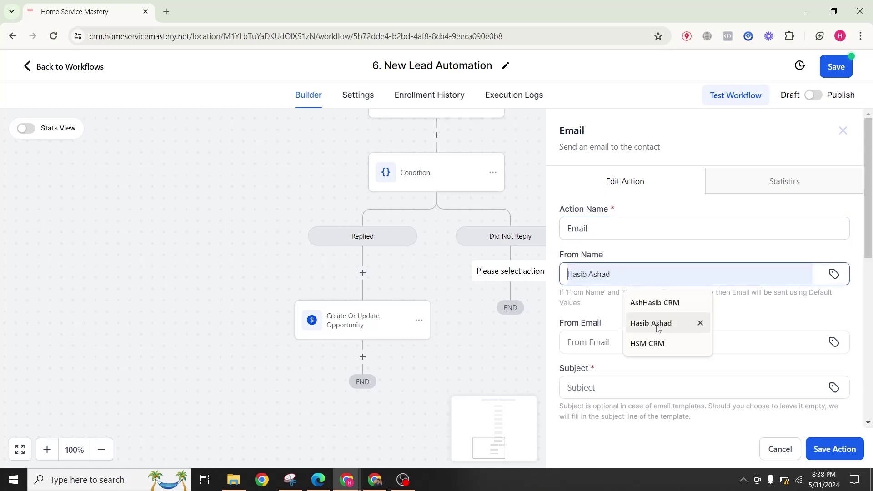
click(624, 346)
click(641, 378)
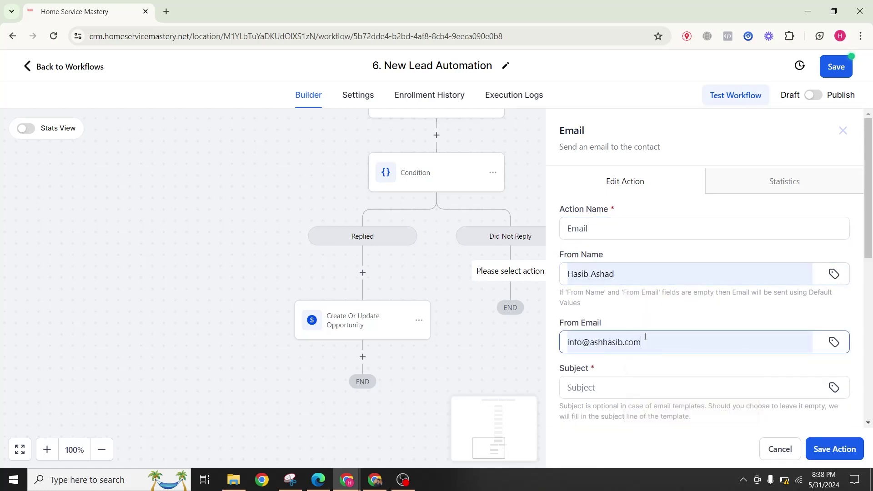
scroll(633, 310, down, 3)
click(609, 225)
text(Wi)
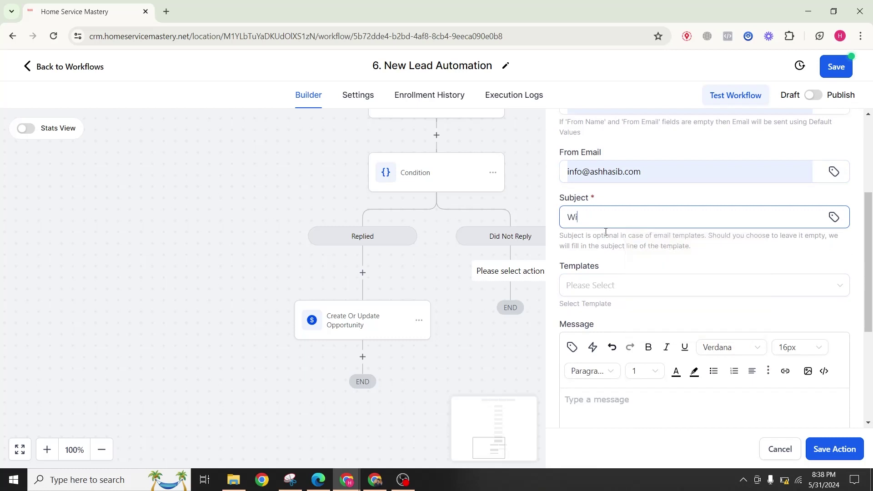
text(iting to hear from you)
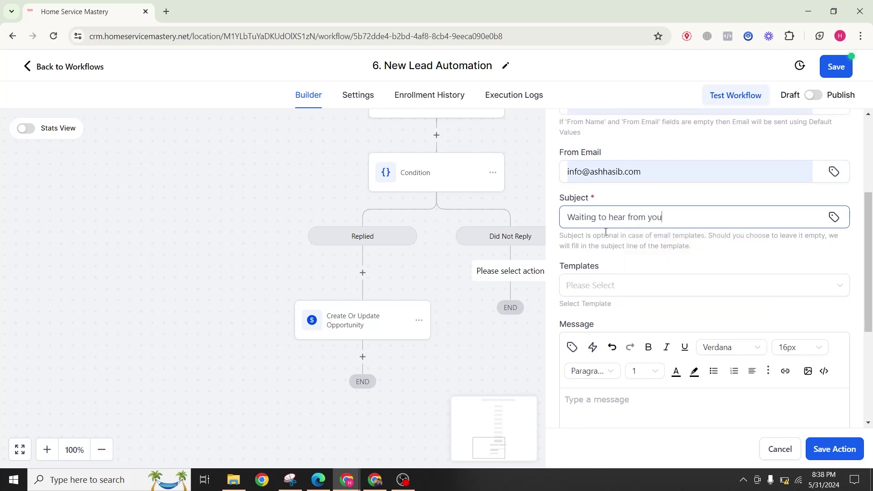
Write a message greeting the contact by first name and asking whether they want more info, then save.
scroll(660, 288, down, 4)
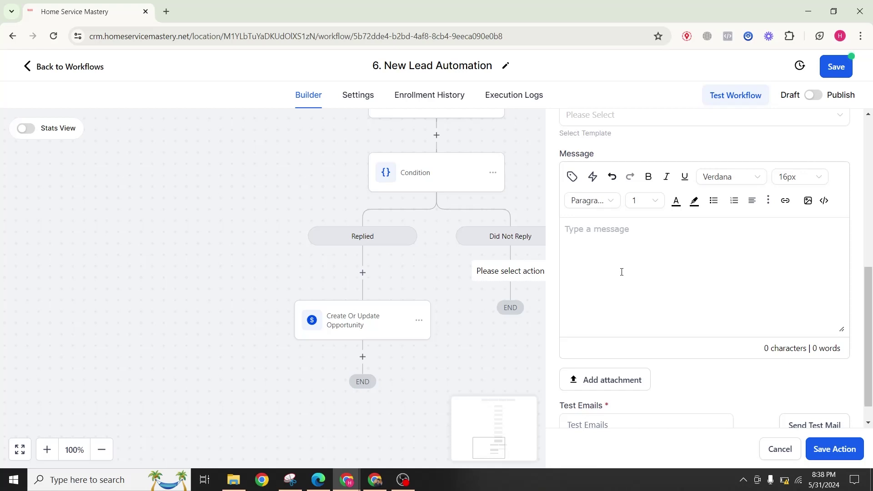
text(Hi)
click(572, 176)
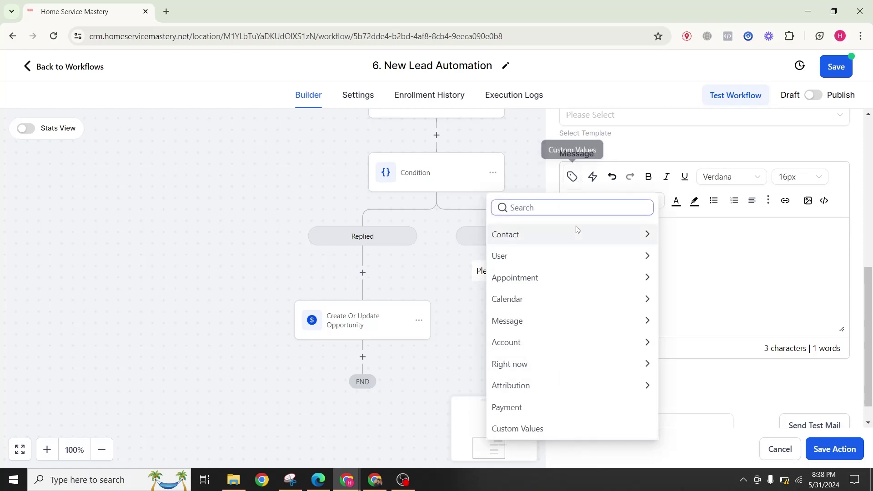
click(560, 232)
click(552, 276)
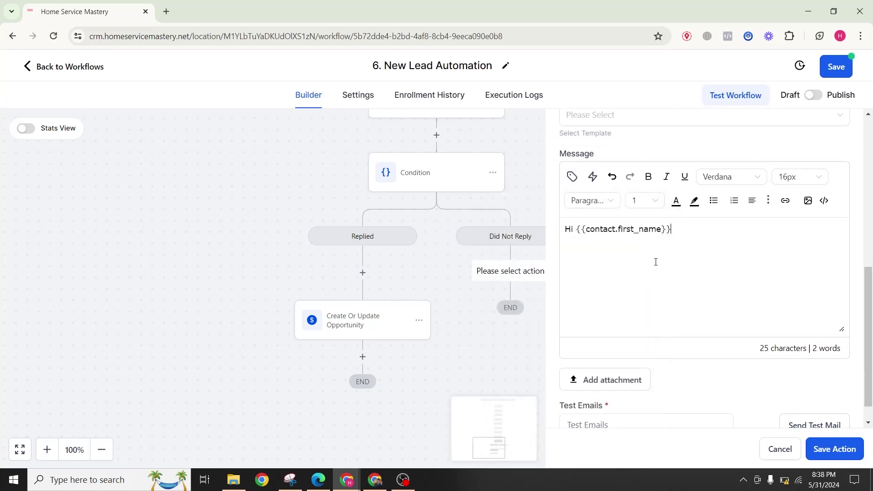
key(Return)
text(Not sure if y)
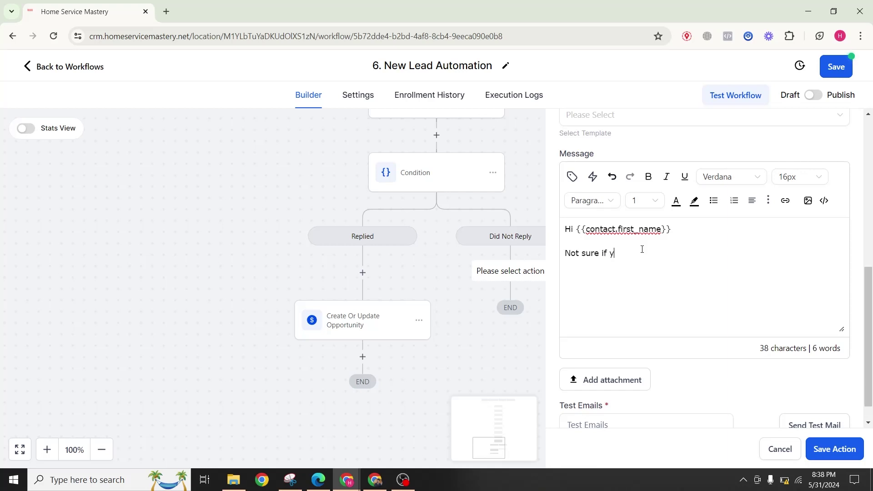
text(ou got my last message. Just checking )
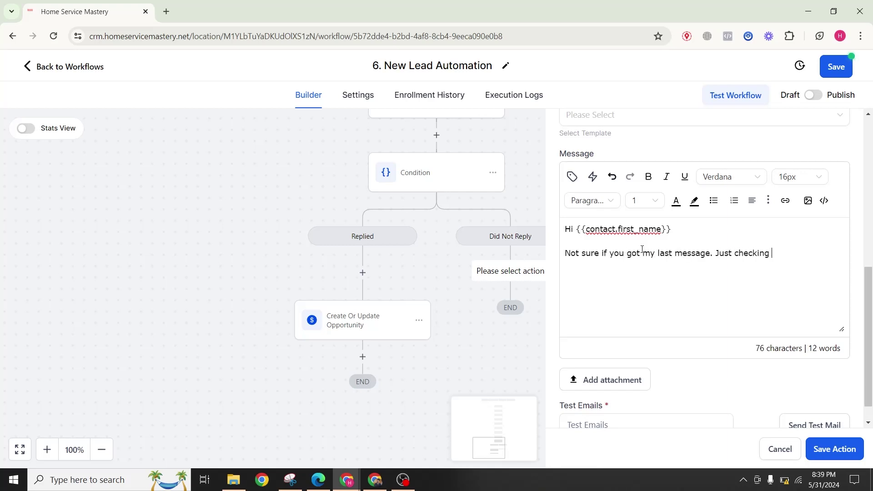
text(if you want to know m)
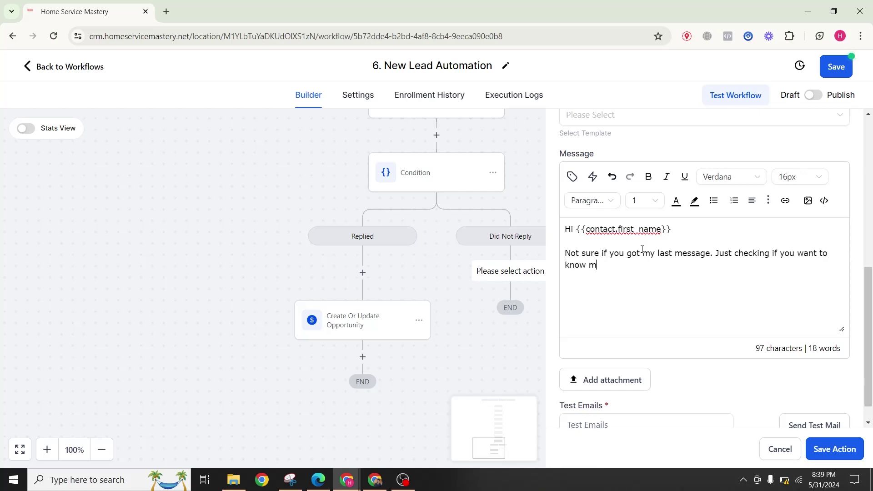
text(ore info. I will be wait)
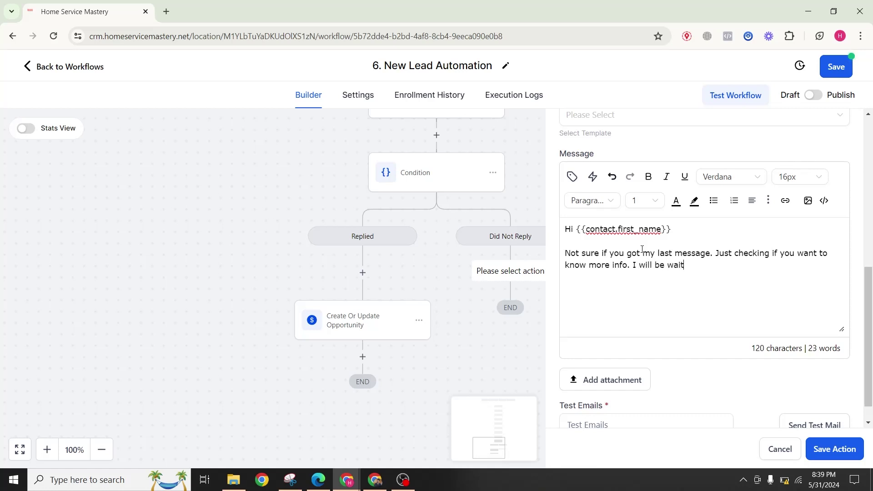
text(ing to hear from you.)
scroll(683, 264, down, 1)
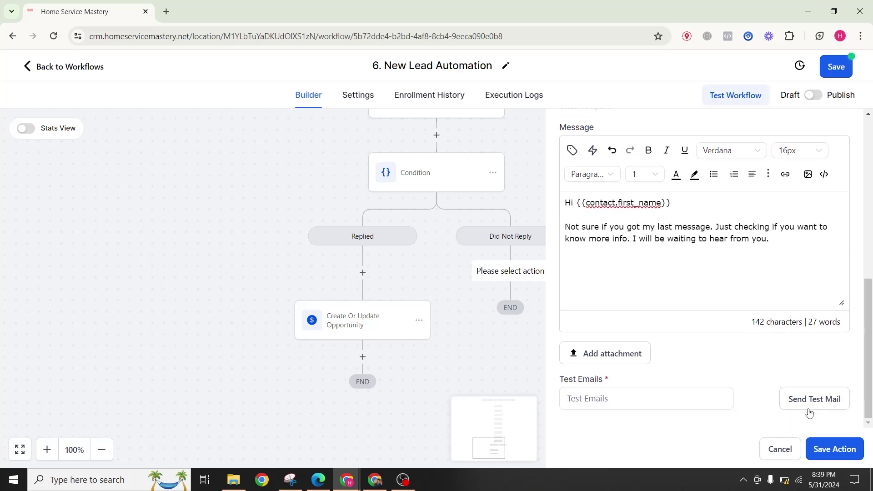
click(830, 450)
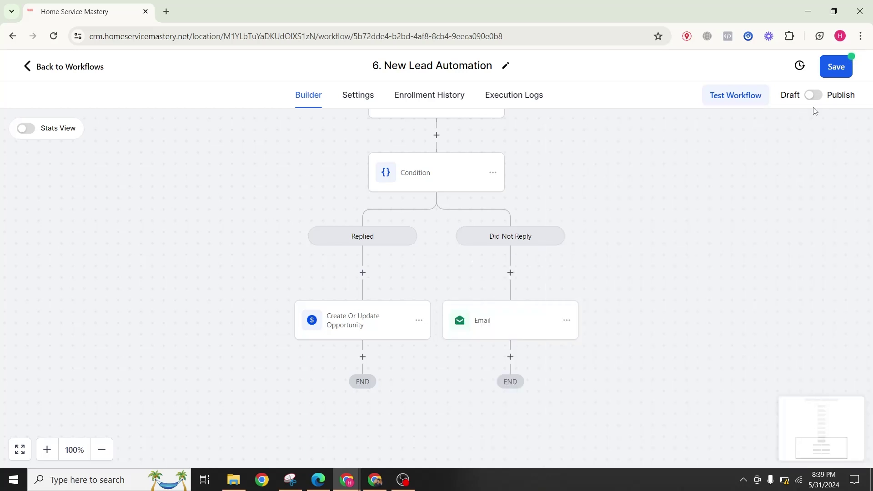
Publish '6. New Lead Automation' and review its Replied → Opportunity and Did Not Reply → Email branches.
click(813, 102)
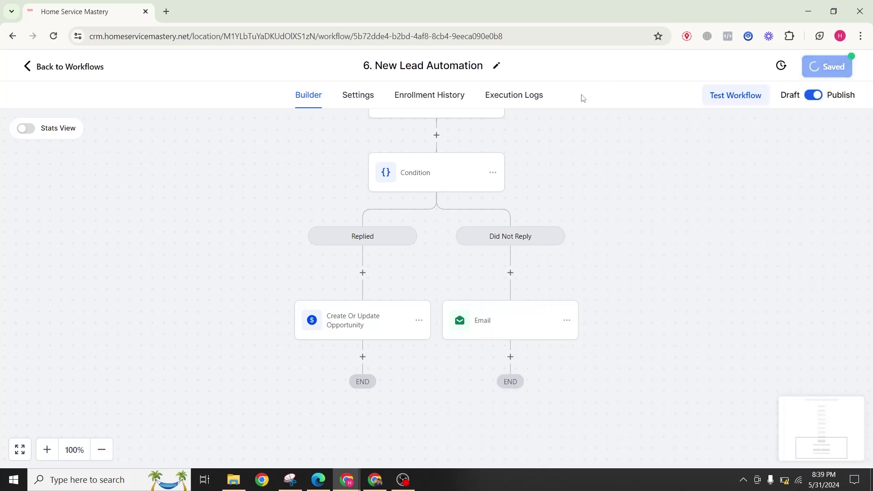
scroll(506, 180, up, 1)
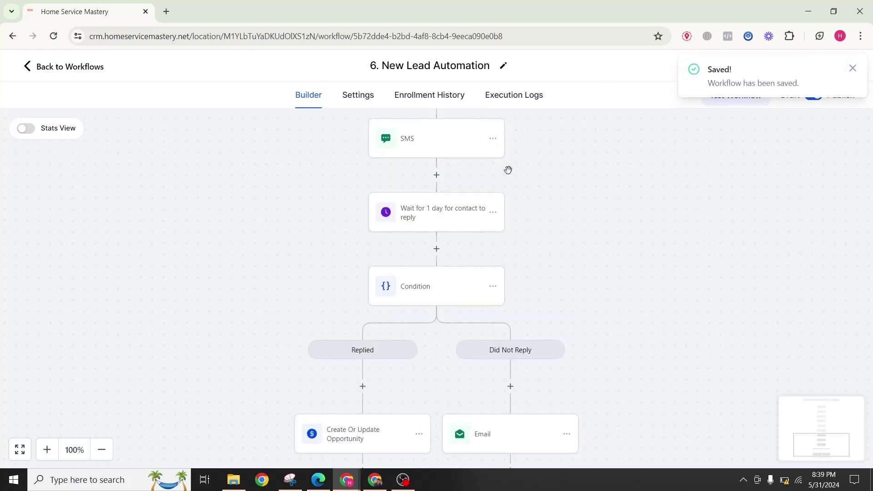
scroll(506, 171, up, 6)
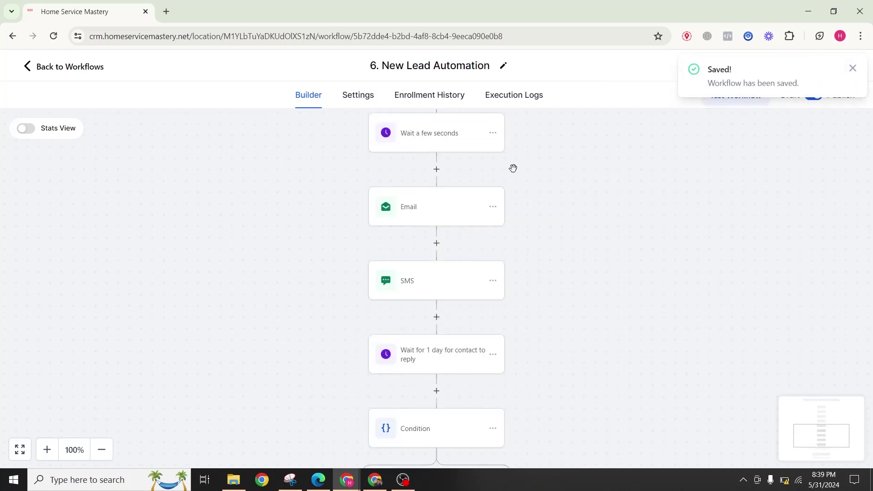
scroll(526, 169, up, 5)
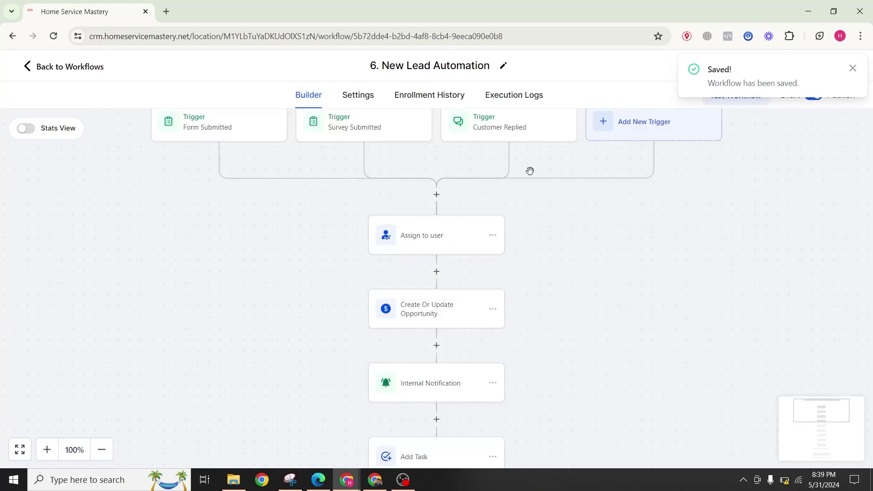
scroll(346, 196, down, 8)
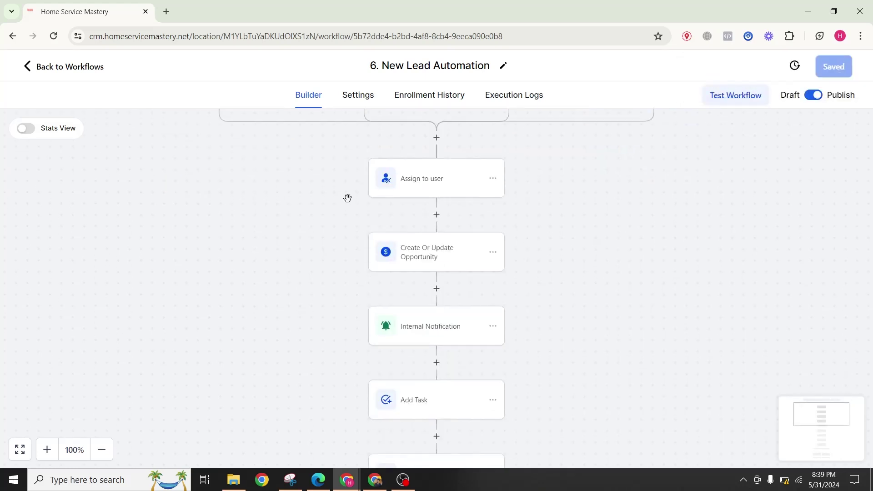
scroll(346, 194, down, 5)
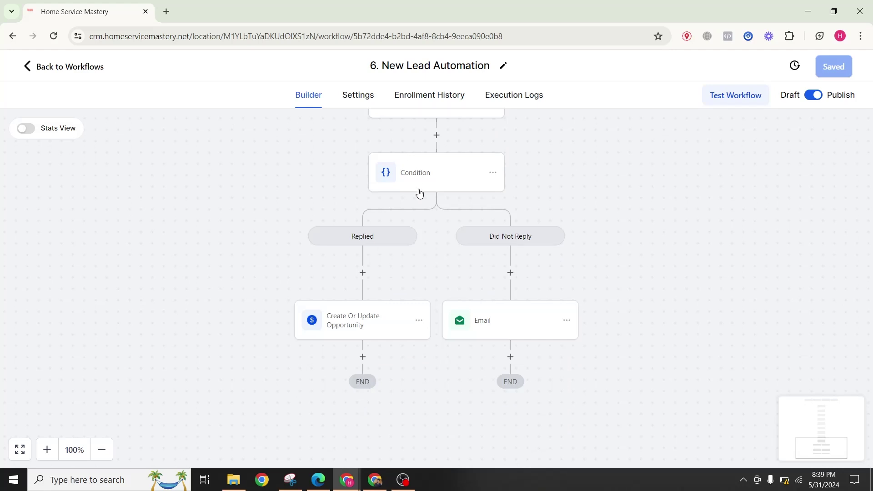
scroll(419, 193, up, 10)
scroll(432, 203, up, 3)
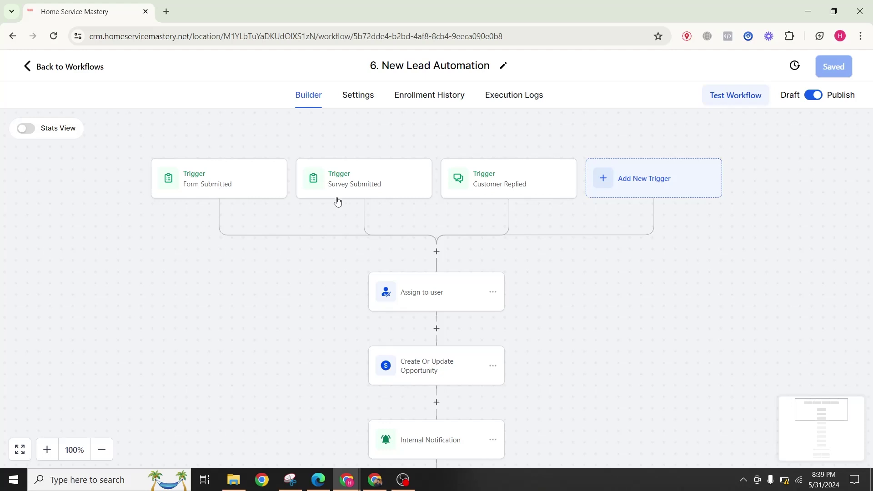
scroll(486, 172, down, 14)
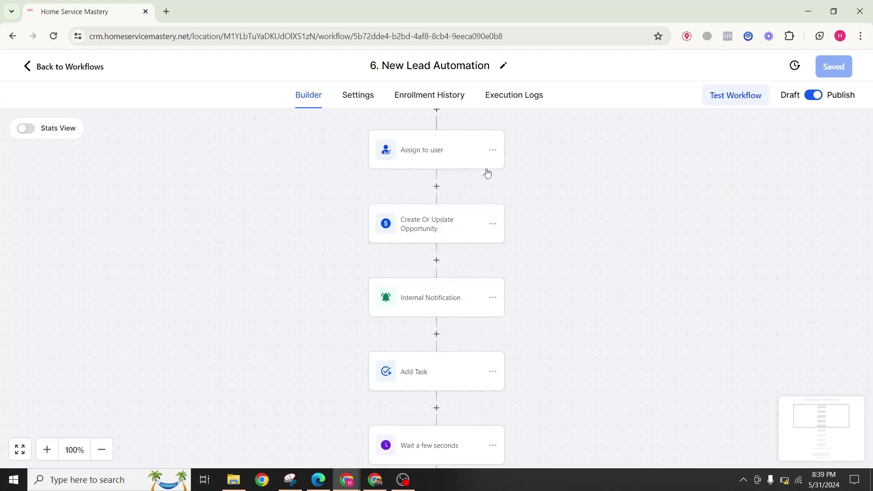
scroll(487, 172, down, 6)
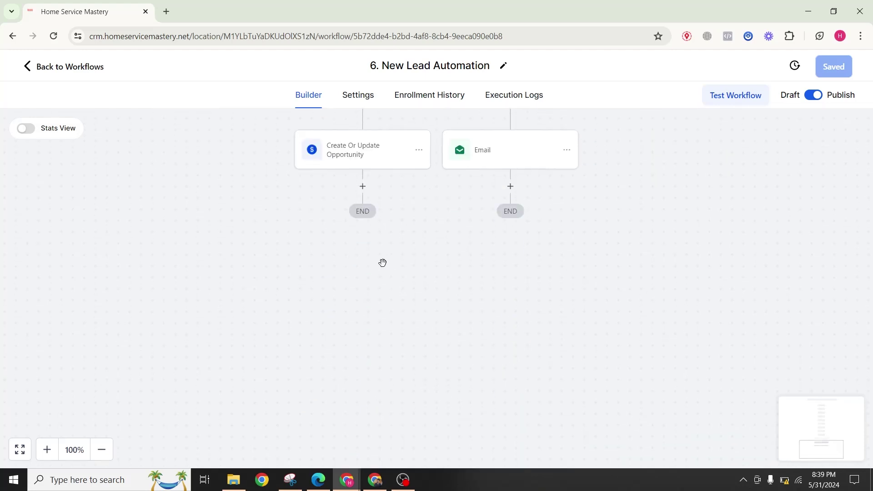